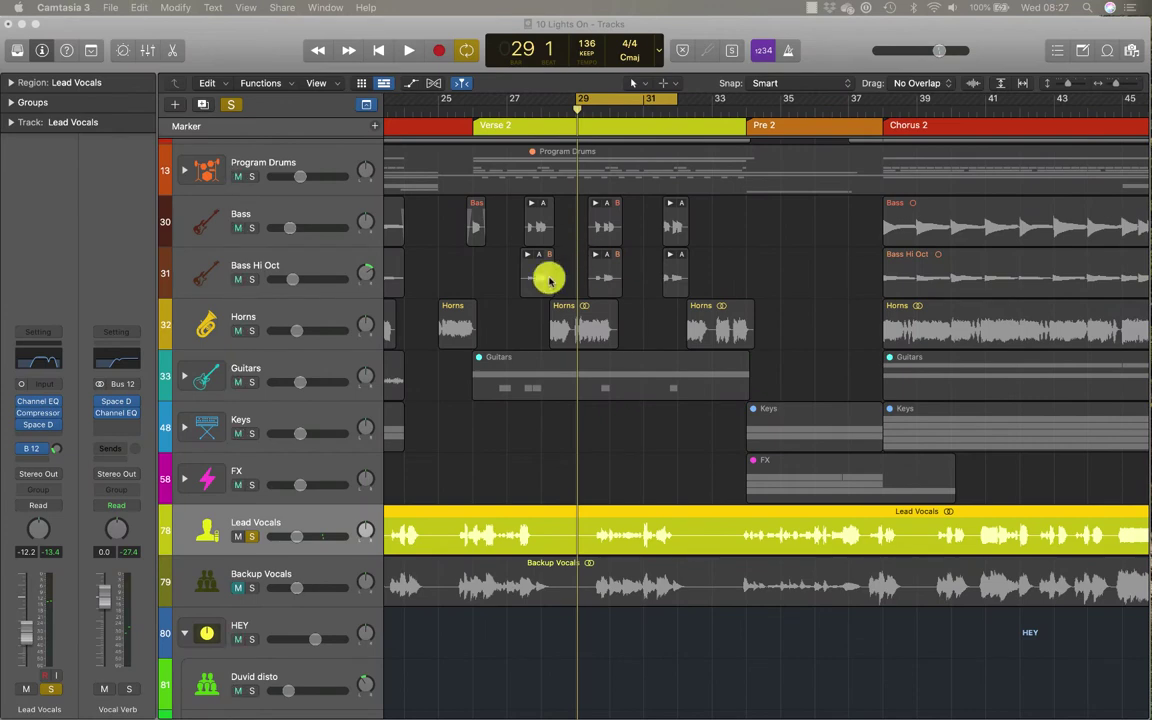
Unsolo the Lead Vocals track and expand the FX track stack
{"action": "left_click", "coordinate": [250, 538]}
{"action": "left_click", "coordinate": [251, 537]}
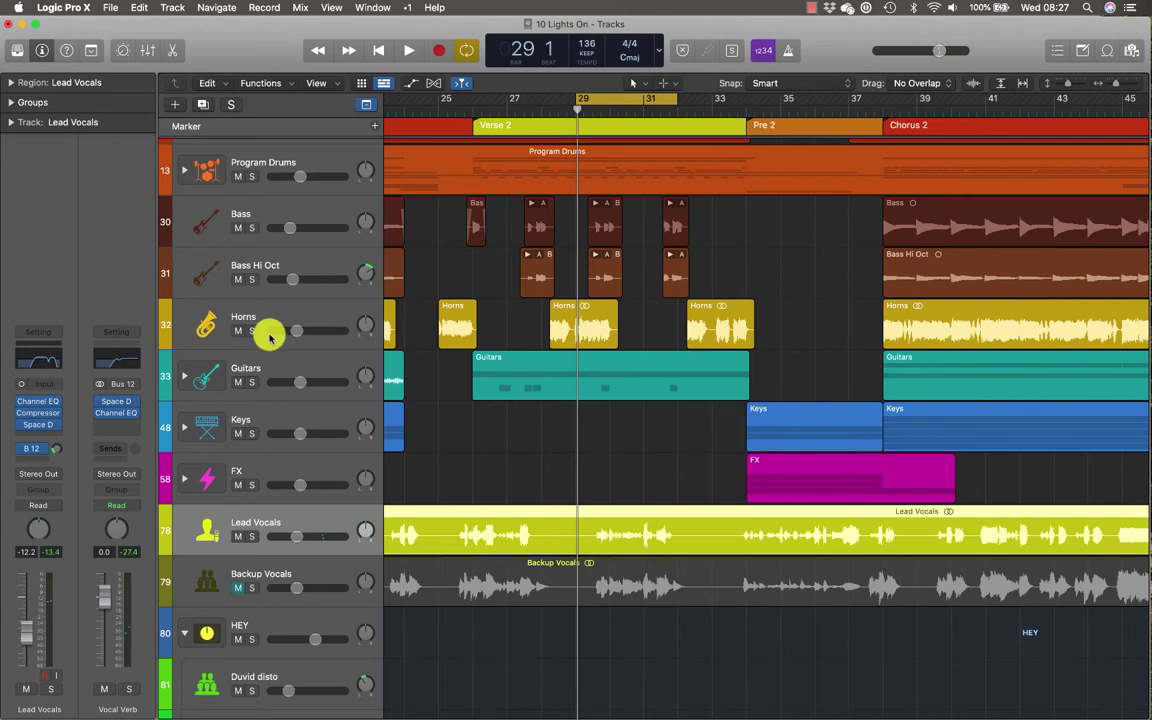
{"action": "left_click", "coordinate": [184, 481]}
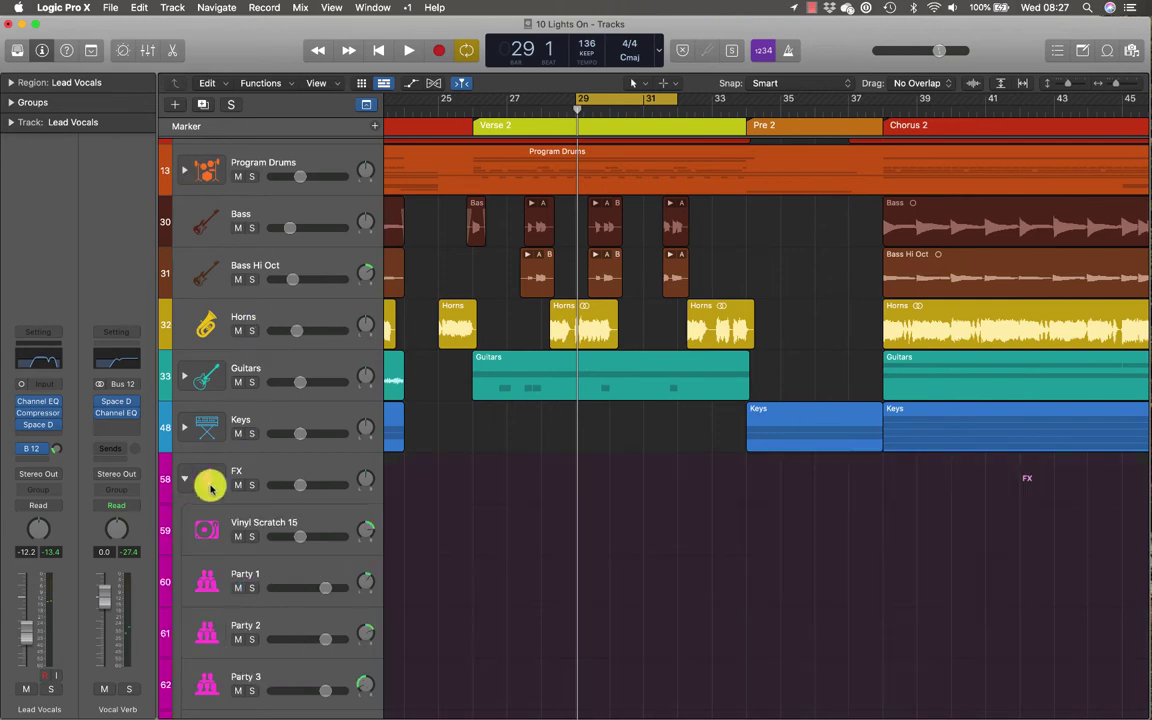
Scroll through the expanded FX stack from Vinyl Scratch 15 down to Guitar Scratch FX
{"action": "scroll", "coordinate": [298, 522], "scroll_direction": "down", "scroll_amount": 5}
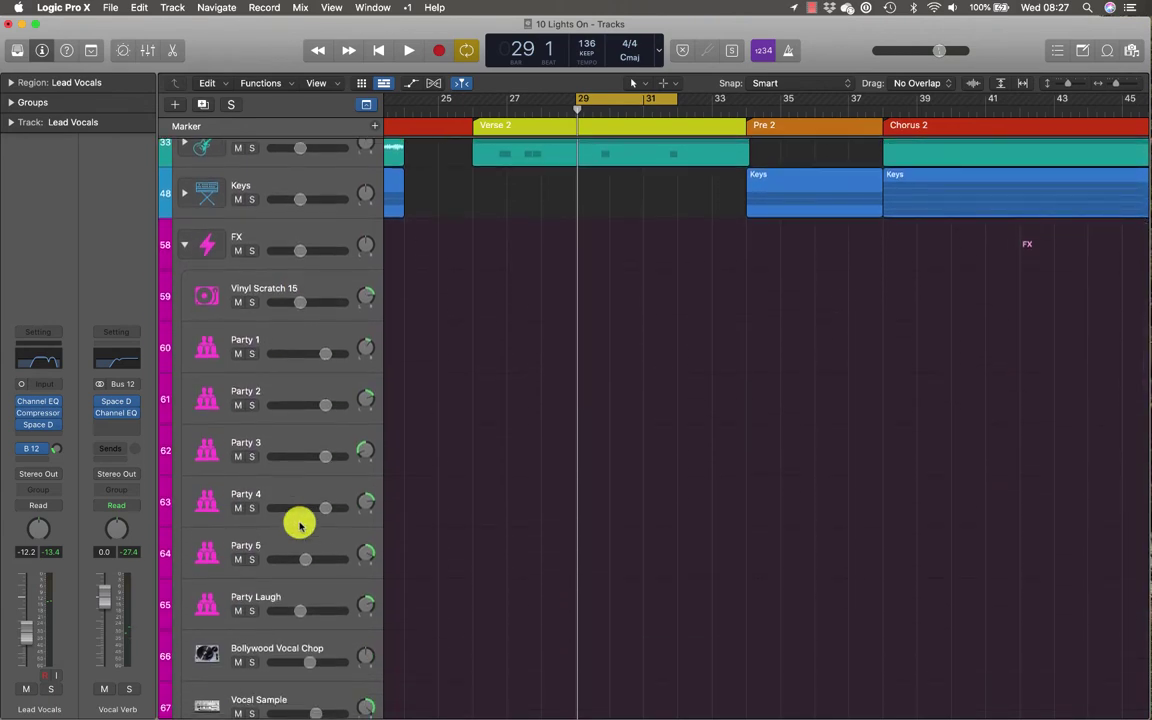
{"action": "scroll", "coordinate": [299, 524], "scroll_direction": "down", "scroll_amount": 3}
{"action": "scroll", "coordinate": [299, 524], "scroll_direction": "down", "scroll_amount": 10}
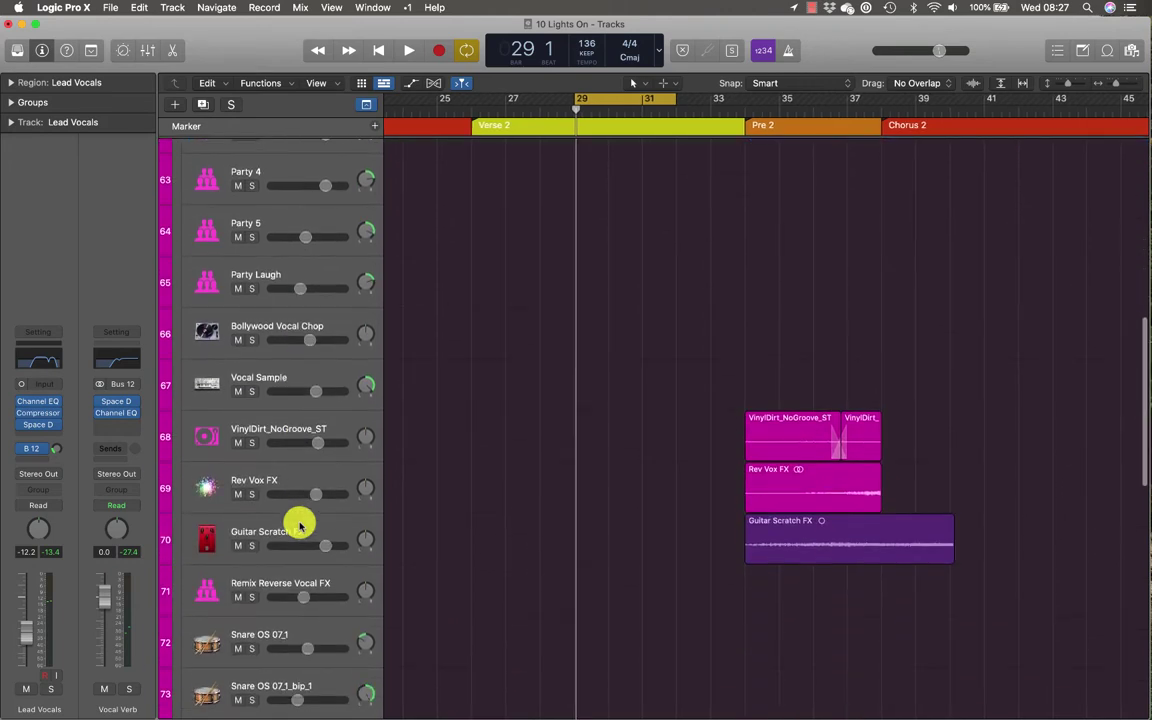
{"action": "scroll", "coordinate": [299, 524], "scroll_direction": "down", "scroll_amount": 3}
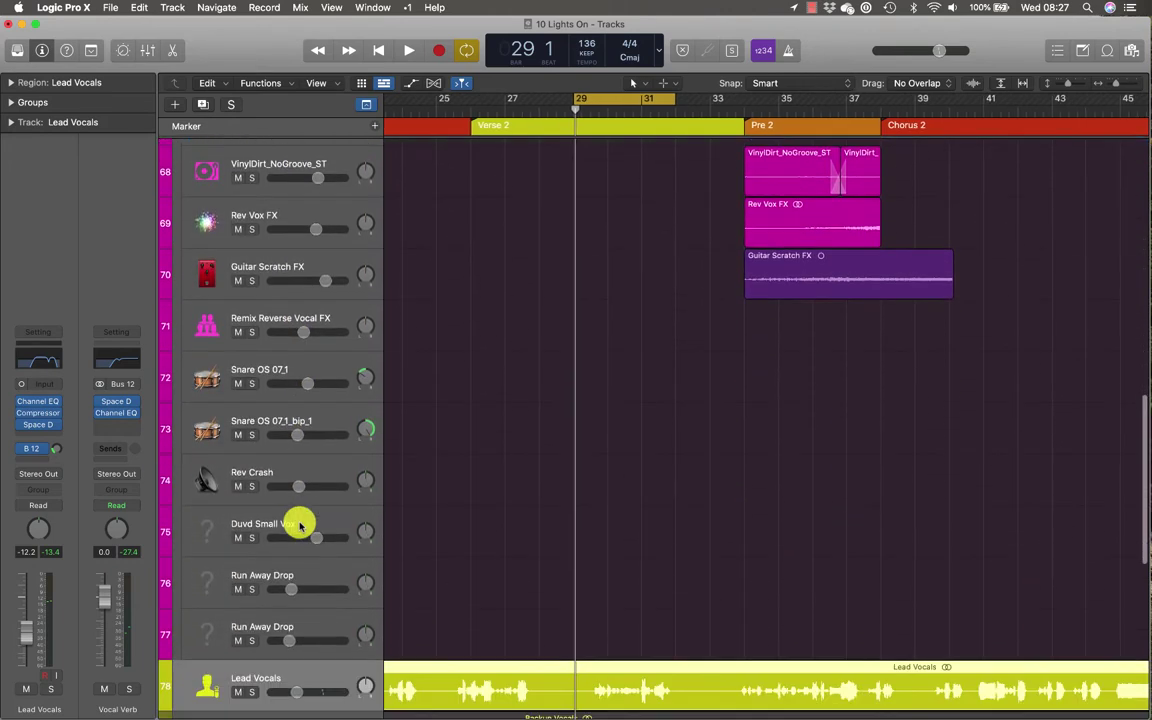
{"action": "scroll", "coordinate": [299, 524], "scroll_direction": "up", "scroll_amount": 6}
{"action": "scroll", "coordinate": [299, 524], "scroll_direction": "up", "scroll_amount": 5}
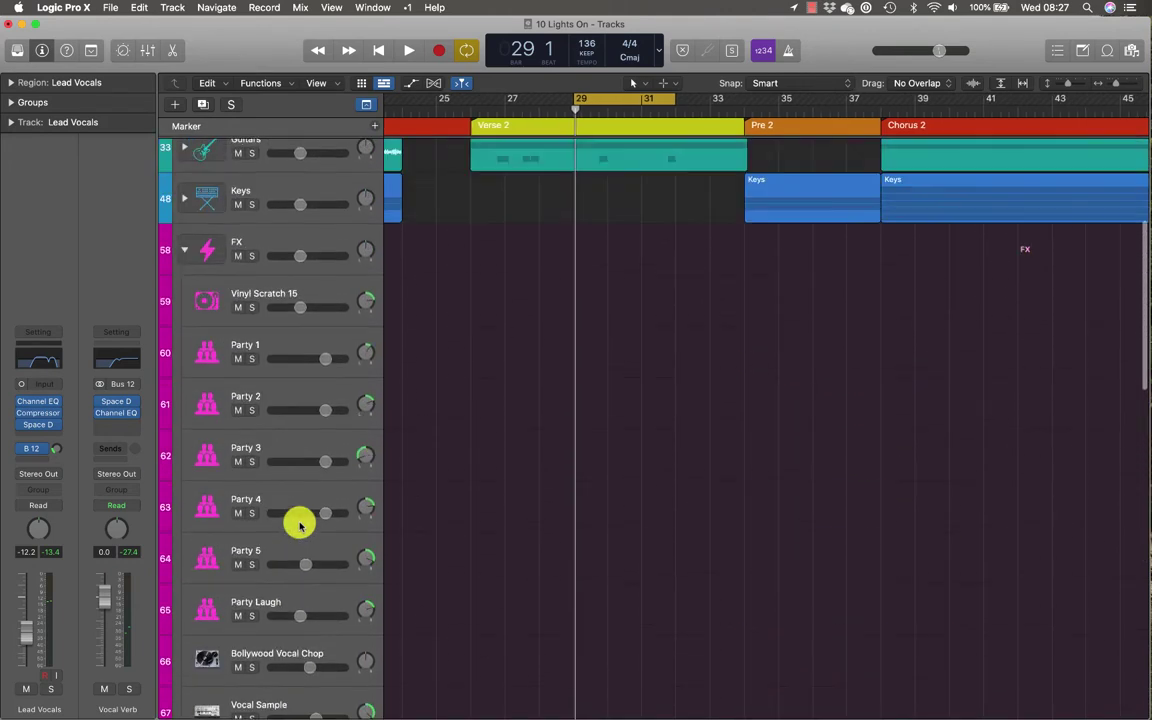
{"action": "scroll", "coordinate": [299, 524], "scroll_direction": "down", "scroll_amount": 8}
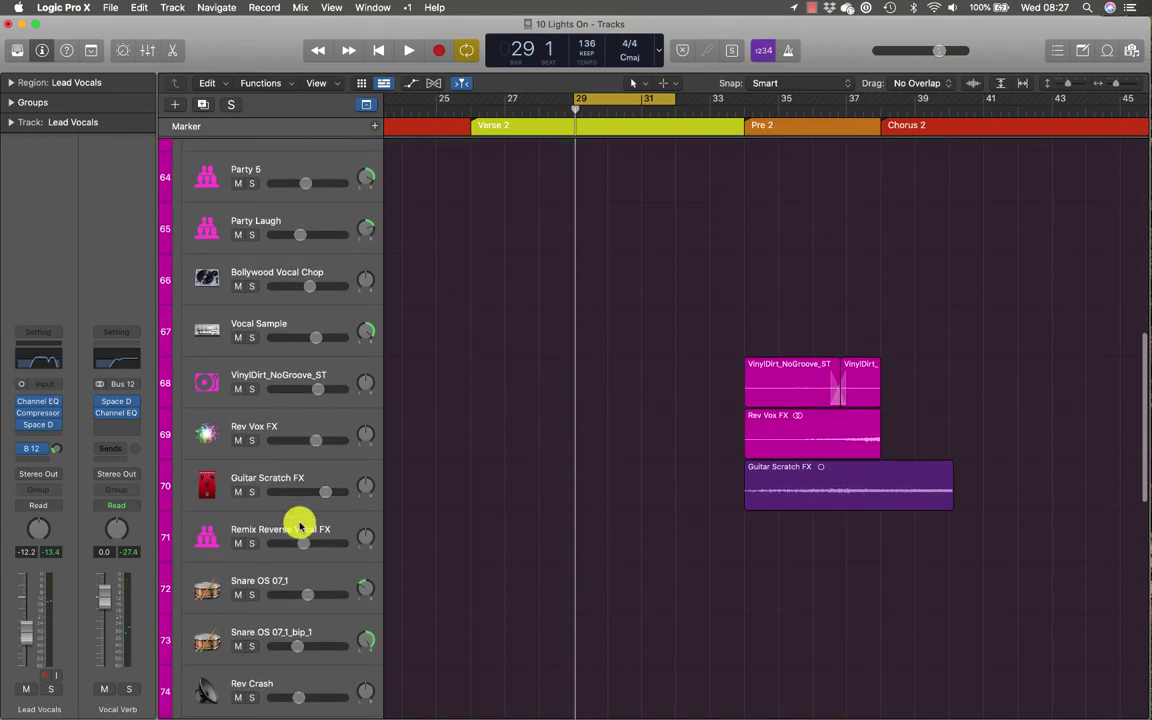
{"action": "scroll", "coordinate": [299, 524], "scroll_direction": "down", "scroll_amount": 1}
Select the Guitar Scratch FX region, set the cycle range to it with Cmd-U, and start playback
{"action": "left_click", "coordinate": [288, 463]}
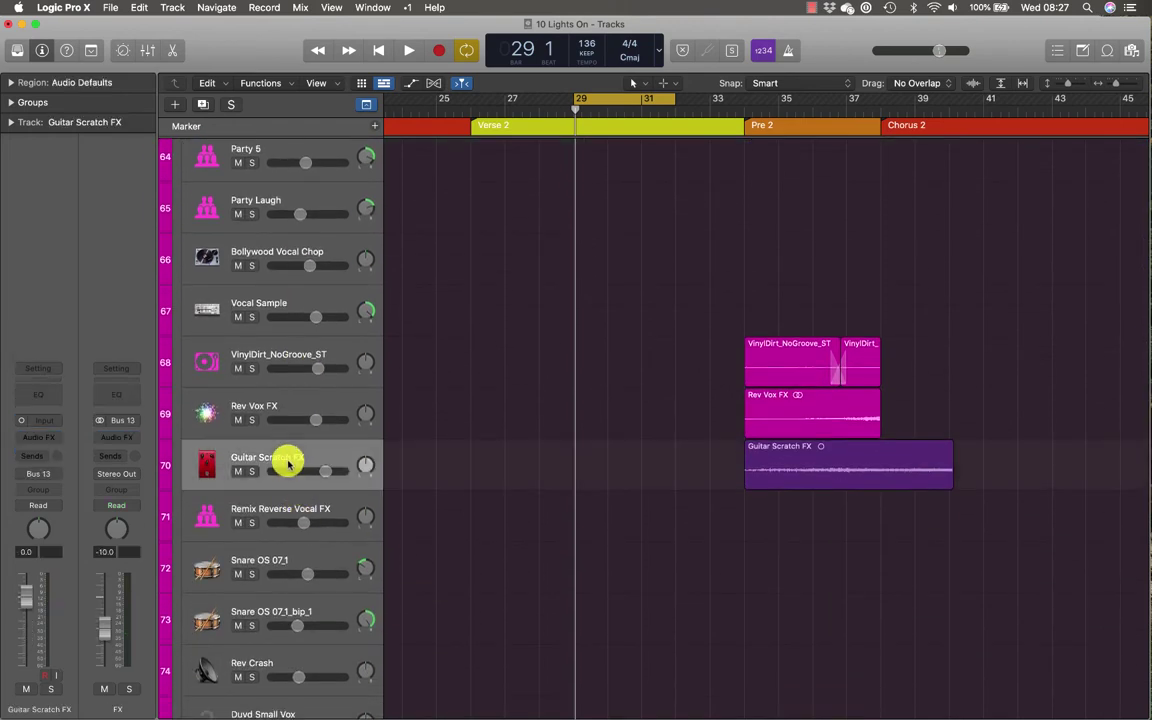
{"action": "left_click", "coordinate": [863, 460]}
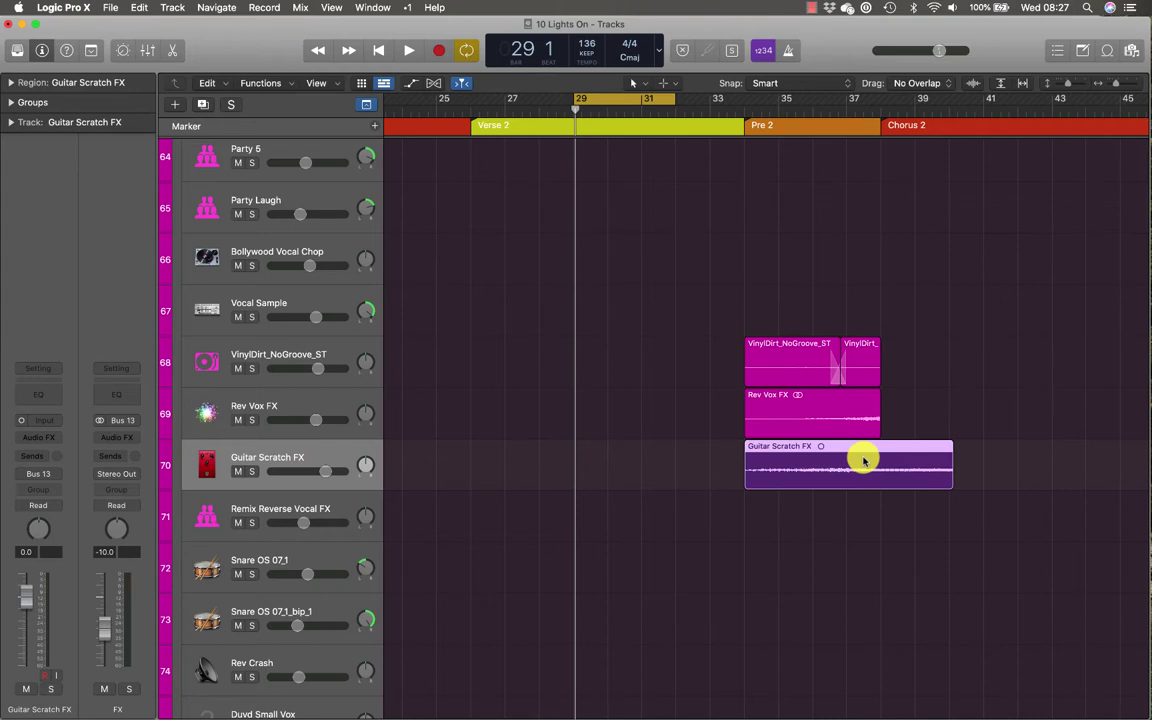
{"action": "key", "text": "super+u"}
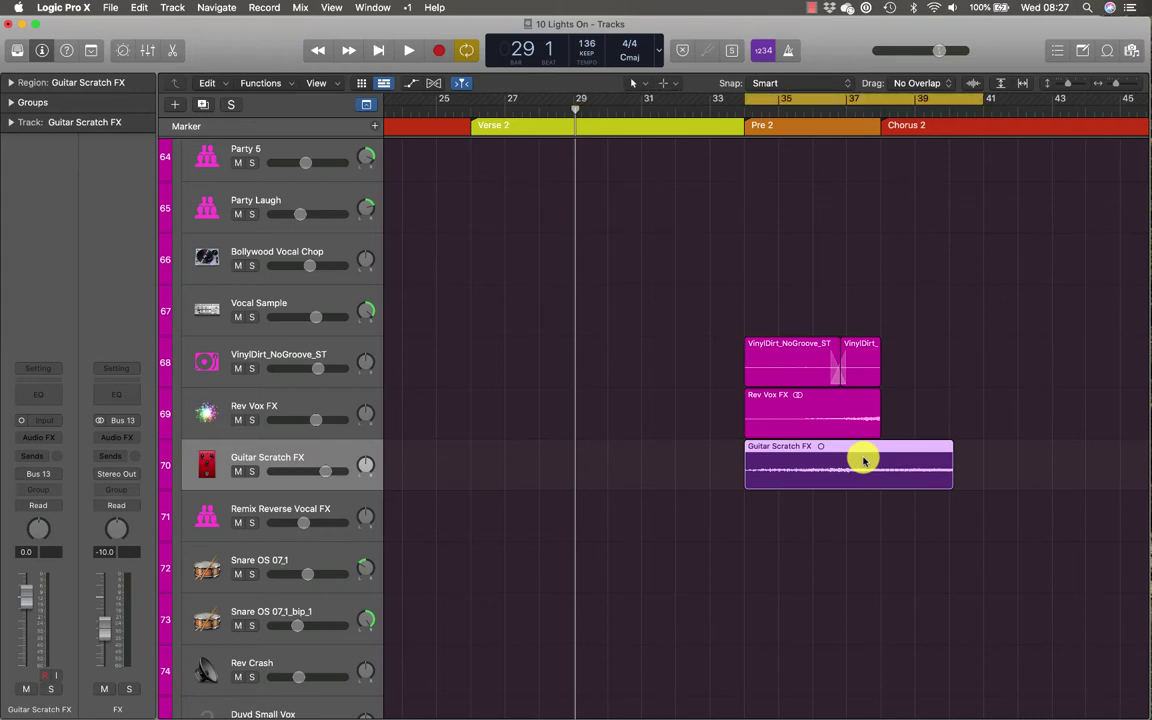
{"action": "key", "text": "space"}
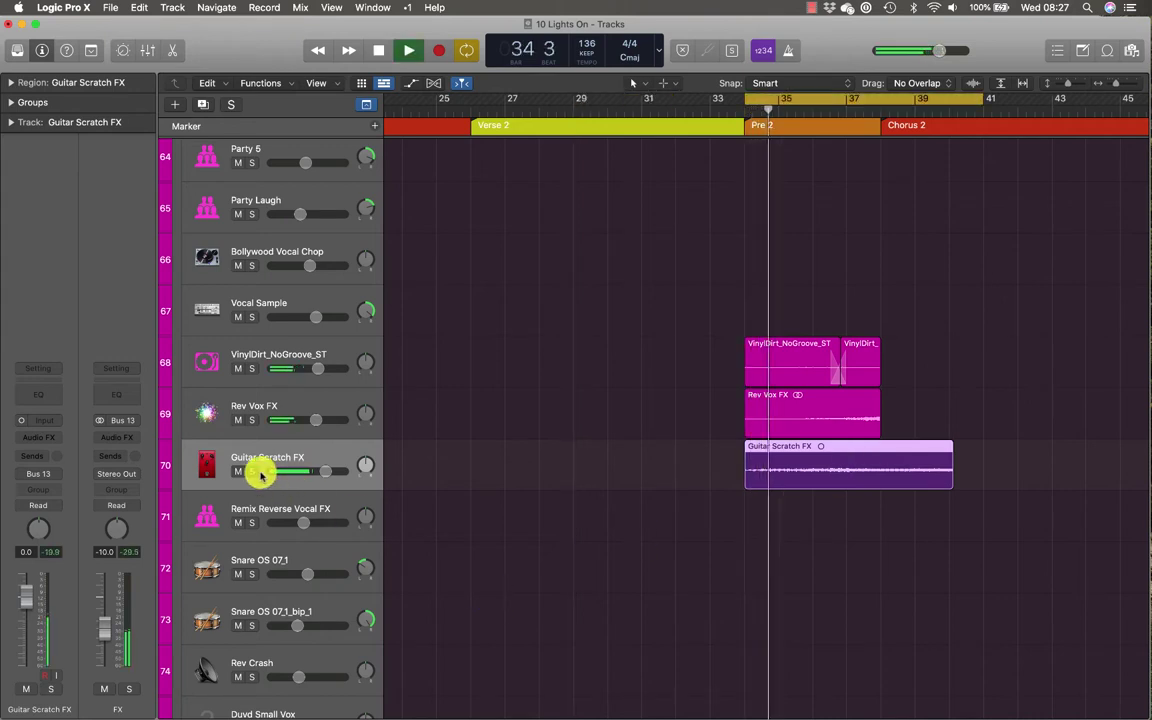
Solo Guitar Scratch FX, audition it, and re-zoom the timeline to show bars 25–69
{"action": "left_click", "coordinate": [251, 471]}
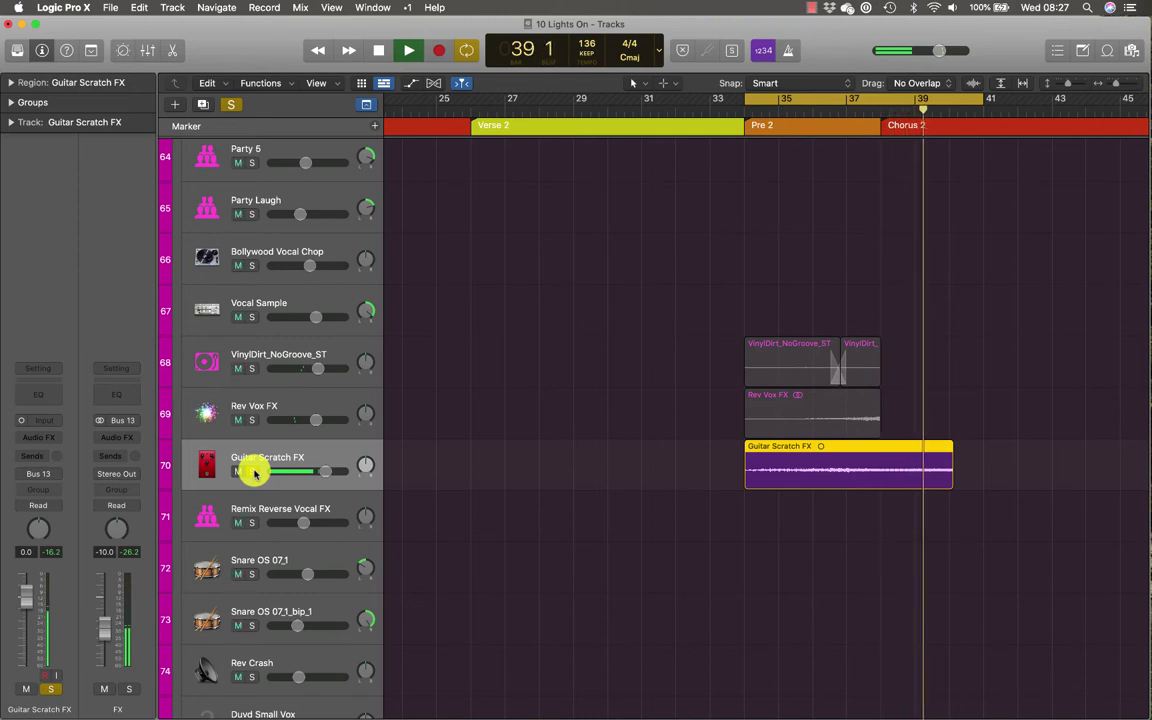
{"action": "key", "text": "space"}
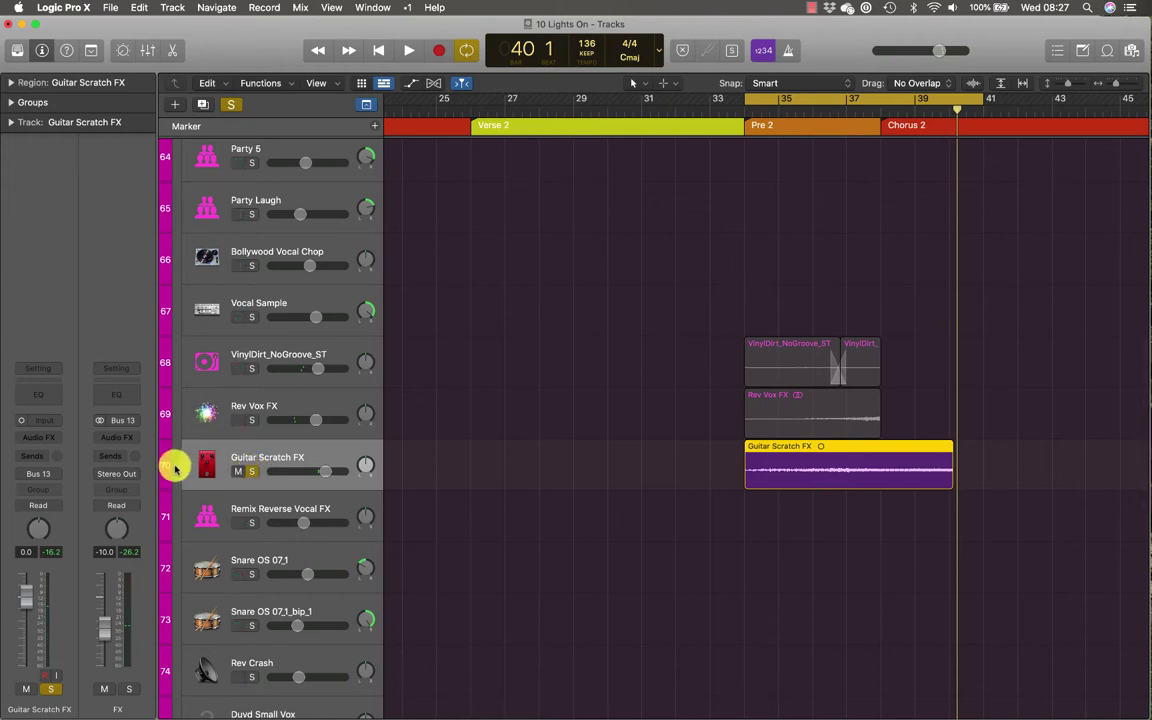
{"action": "key", "text": "super+Left"}
{"action": "key", "text": "super+Left"}
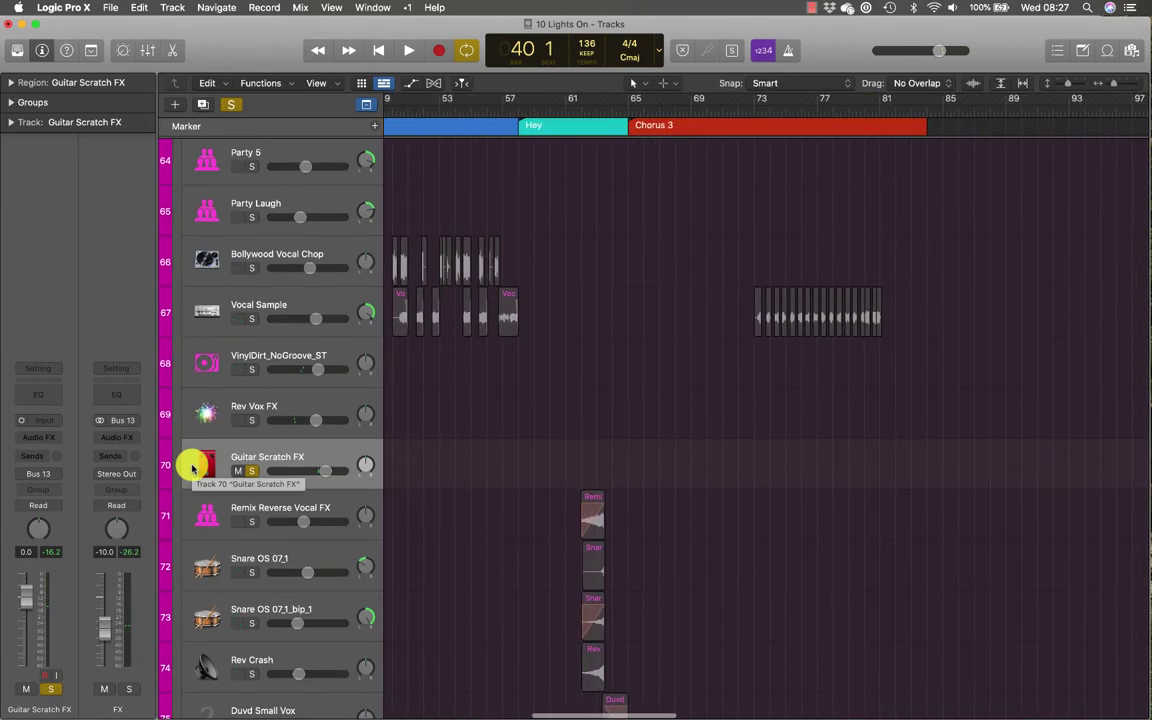
{"action": "key", "text": "super+Right"}
{"action": "key", "text": "space"}
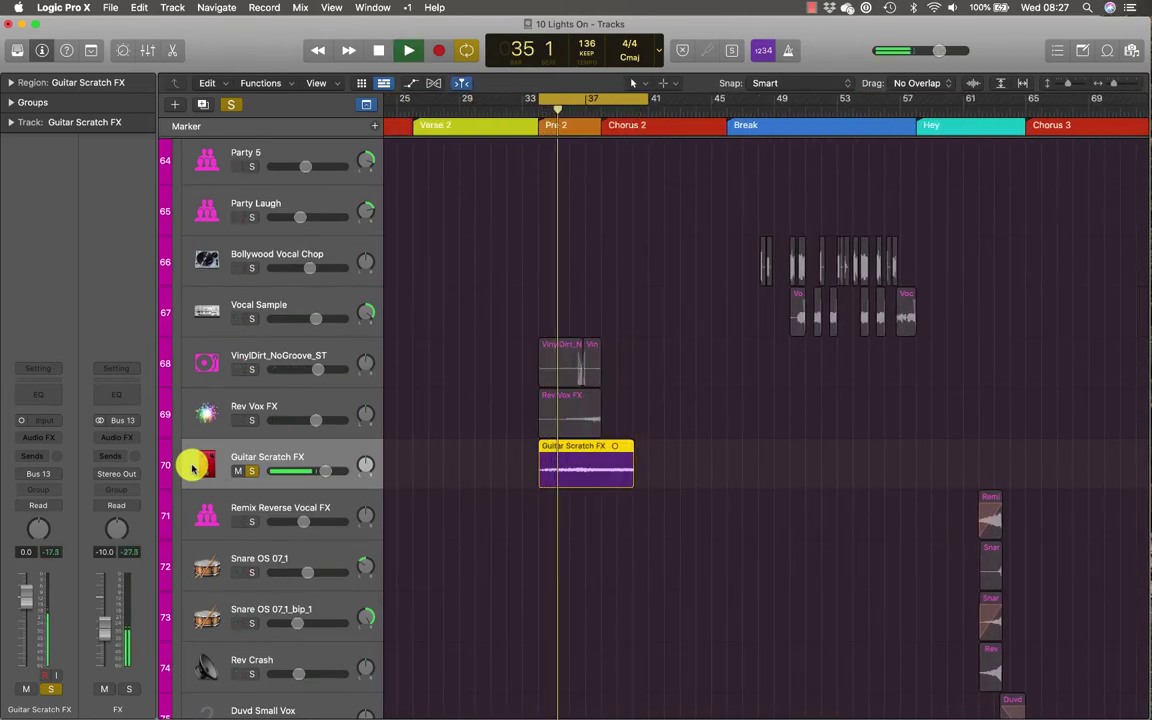
{"action": "key", "text": "space"}
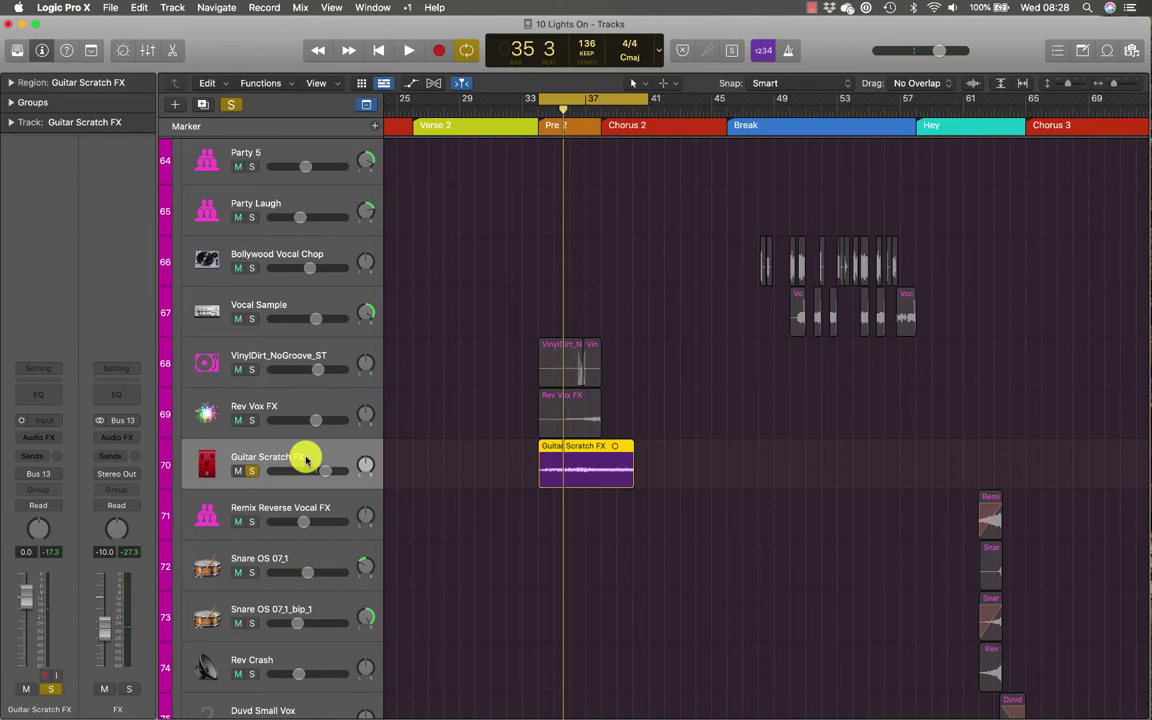
Show automation on all tracks, make track rows much taller and zoom in horizontally twice
{"action": "key", "text": "a"}
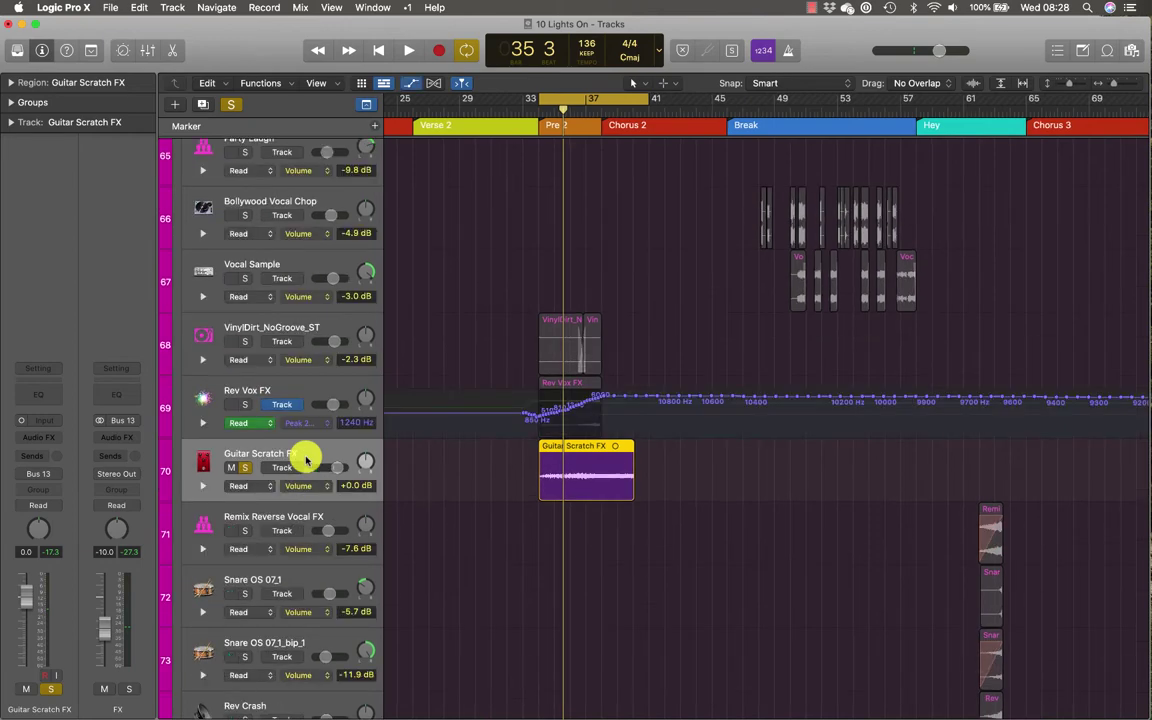
{"action": "key", "text": "a"}
{"action": "key", "text": "a"}
{"action": "key", "text": "cmd+Down"}
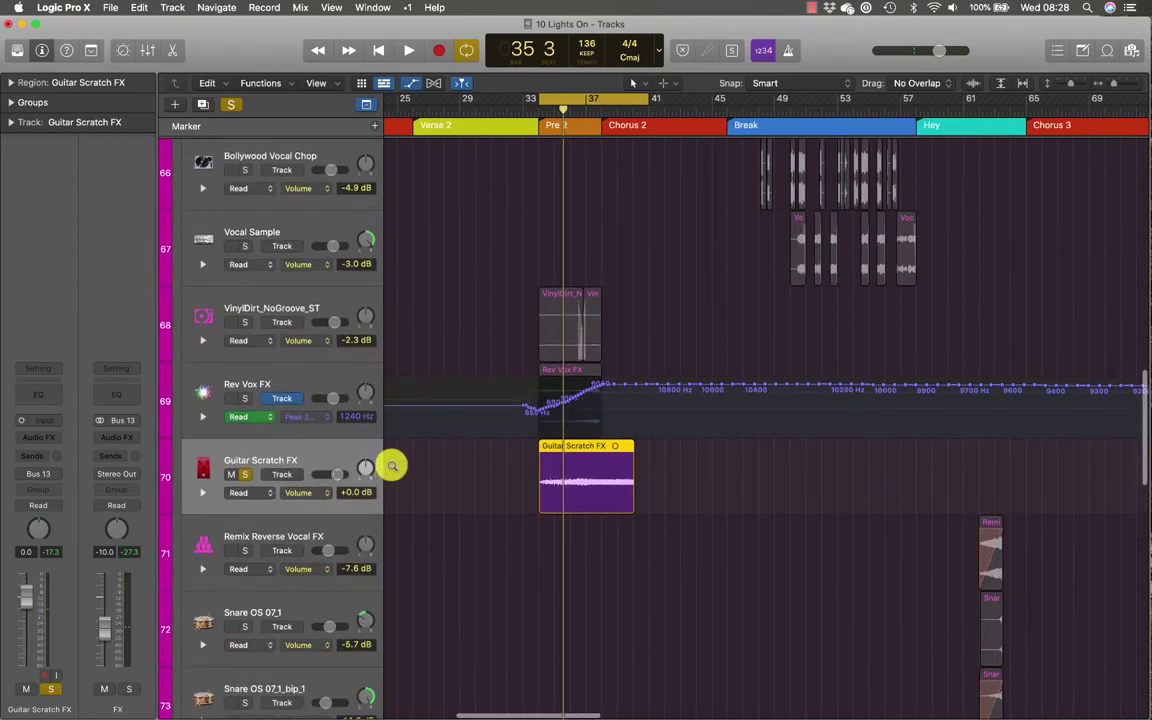
{"action": "key", "text": "super+Down"}
{"action": "key", "text": "super+Right"}
{"action": "key", "text": "super+Right"}
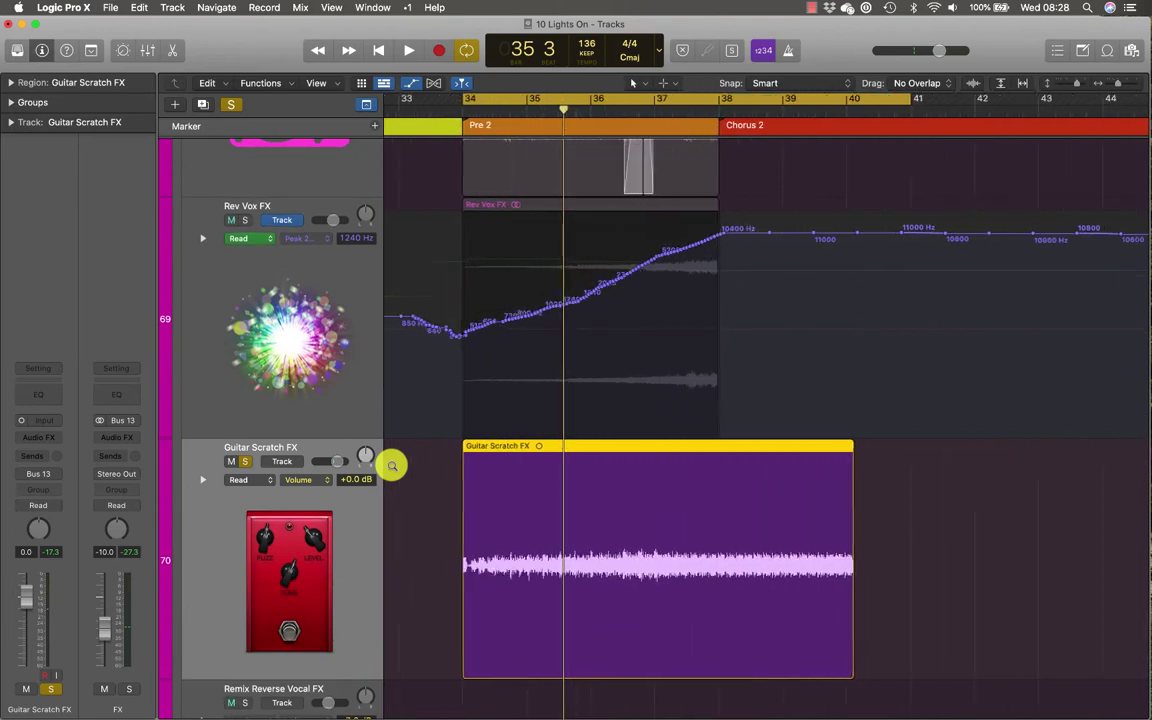
{"action": "key", "text": "super+Right"}
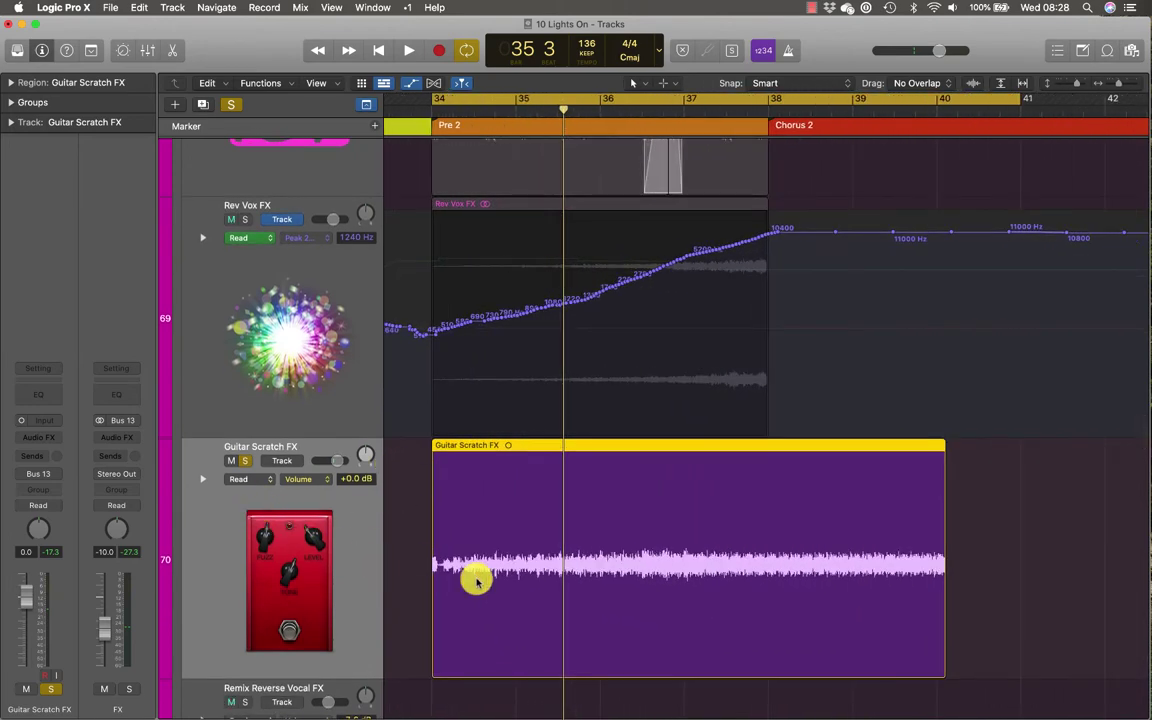
Scroll the arrangement to bring the enlarged Guitar Scratch FX track into view
{"action": "scroll", "coordinate": [502, 584], "scroll_direction": "left", "scroll_amount": 3}
{"action": "scroll", "coordinate": [505, 586], "scroll_direction": "down", "scroll_amount": 3}
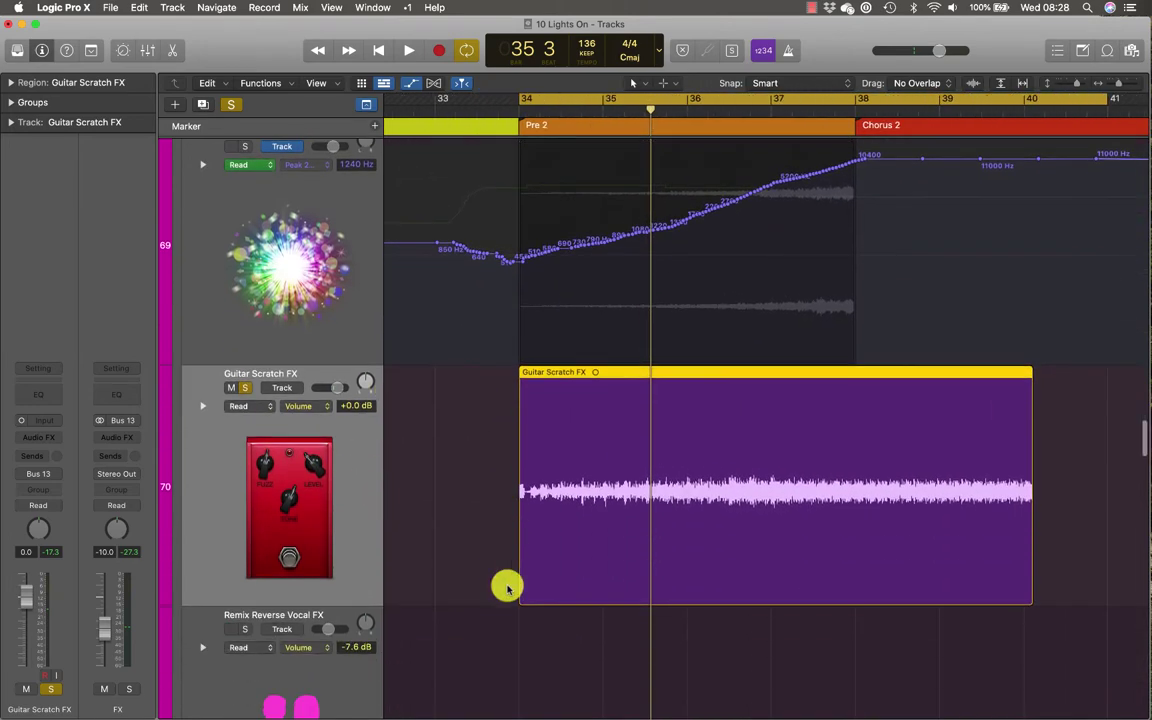
{"action": "scroll", "coordinate": [673, 540], "scroll_direction": "up", "scroll_amount": 3}
{"action": "scroll", "coordinate": [673, 540], "scroll_direction": "up", "scroll_amount": 2}
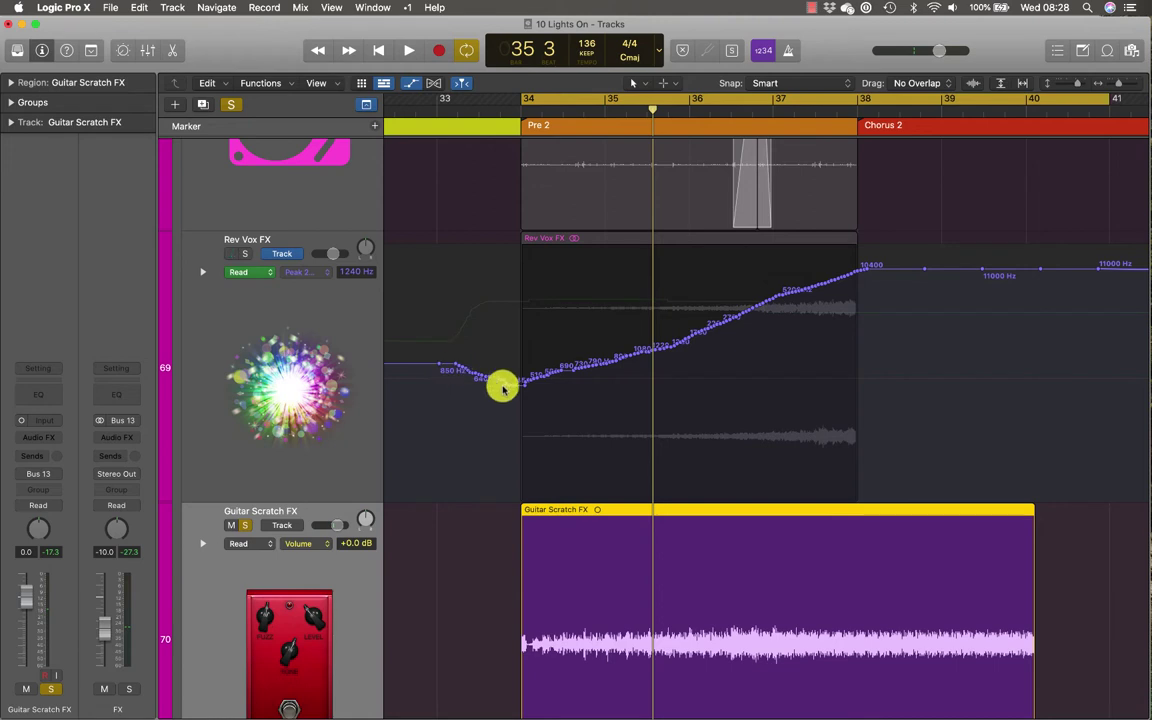
{"action": "scroll", "coordinate": [667, 450], "scroll_direction": "down", "scroll_amount": 4}
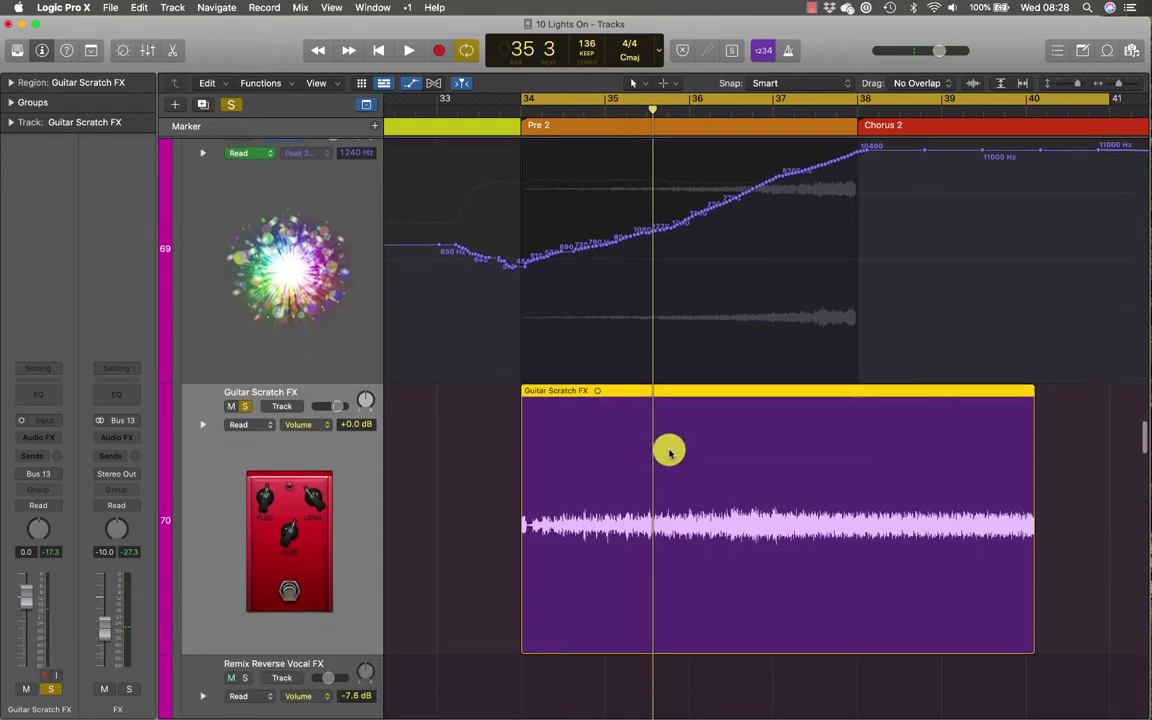
{"action": "scroll", "coordinate": [669, 452], "scroll_direction": "down", "scroll_amount": 3}
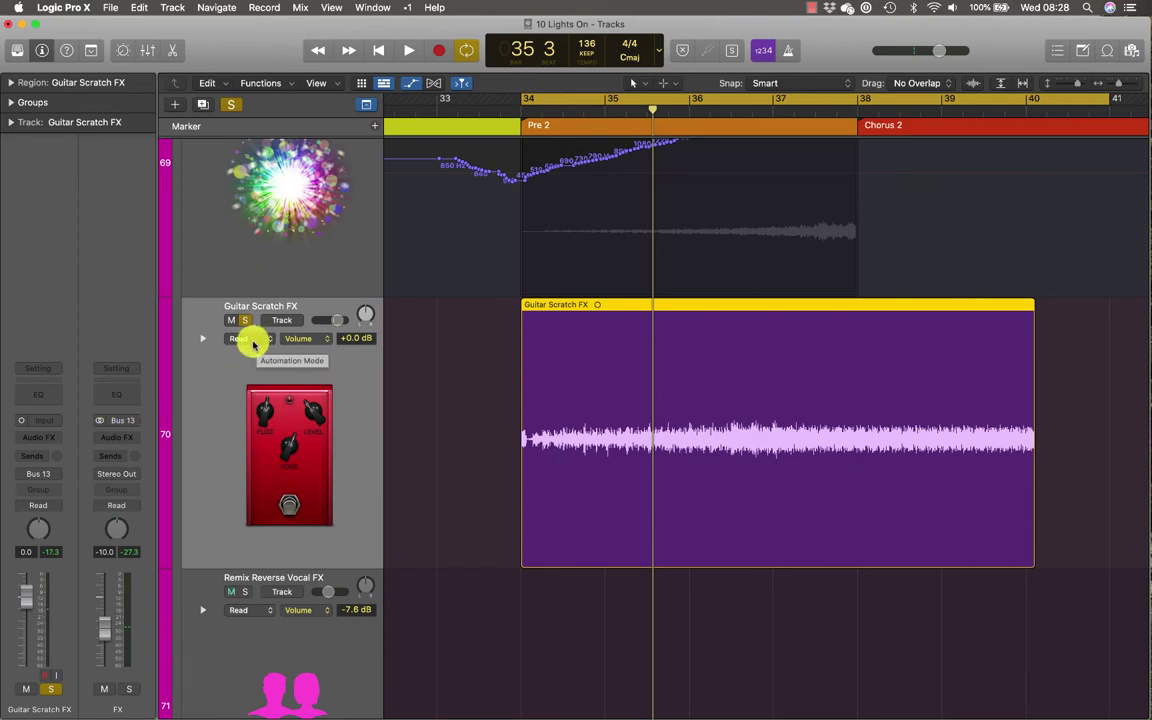
Keep the Guitar Scratch FX automation in Read mode with Volume as the parameter
{"action": "left_click", "coordinate": [253, 341]}
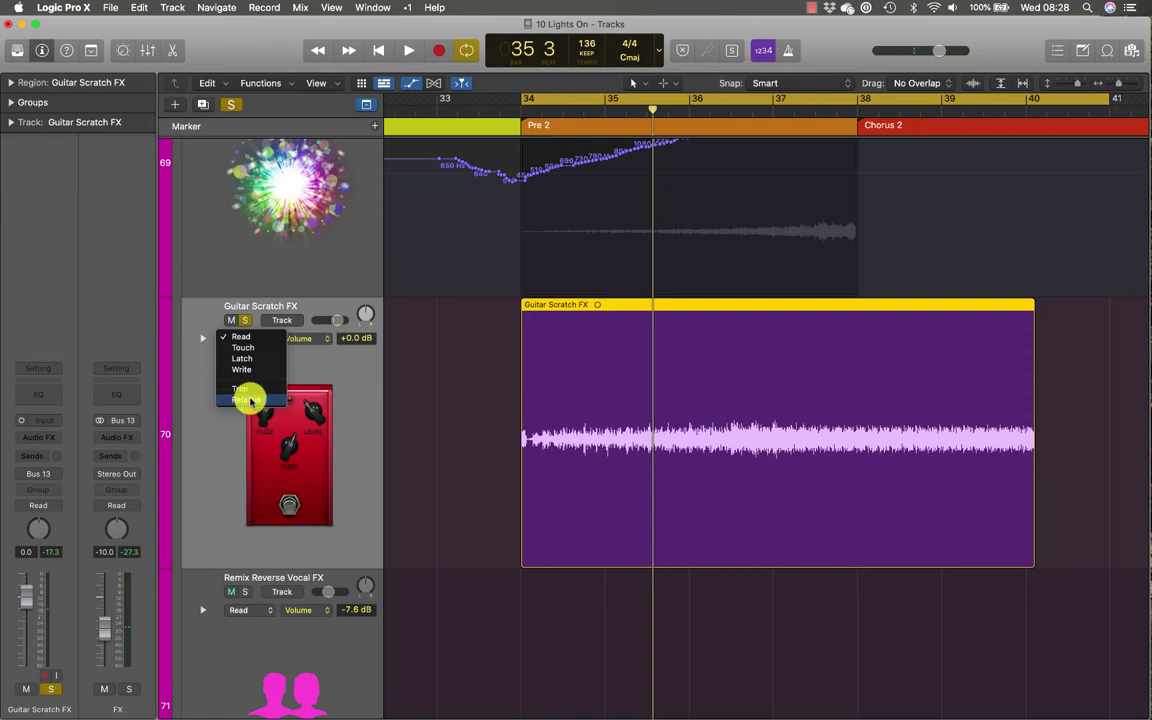
{"action": "left_click", "coordinate": [245, 500]}
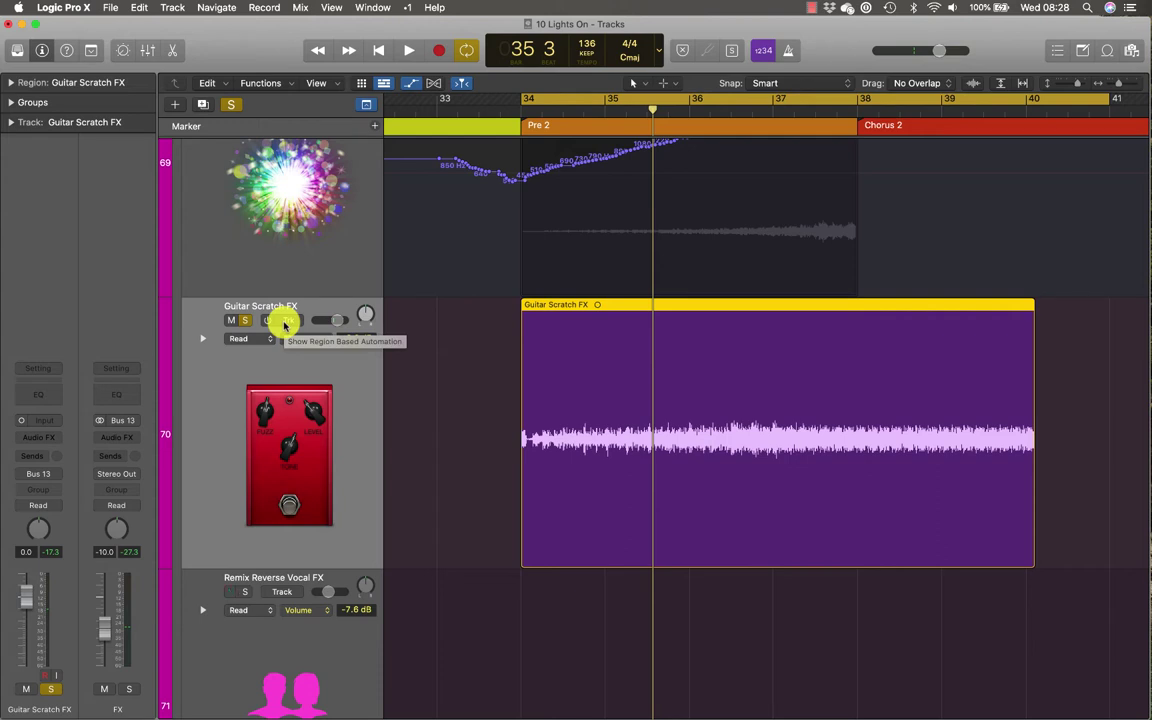
{"action": "left_click", "coordinate": [305, 338]}
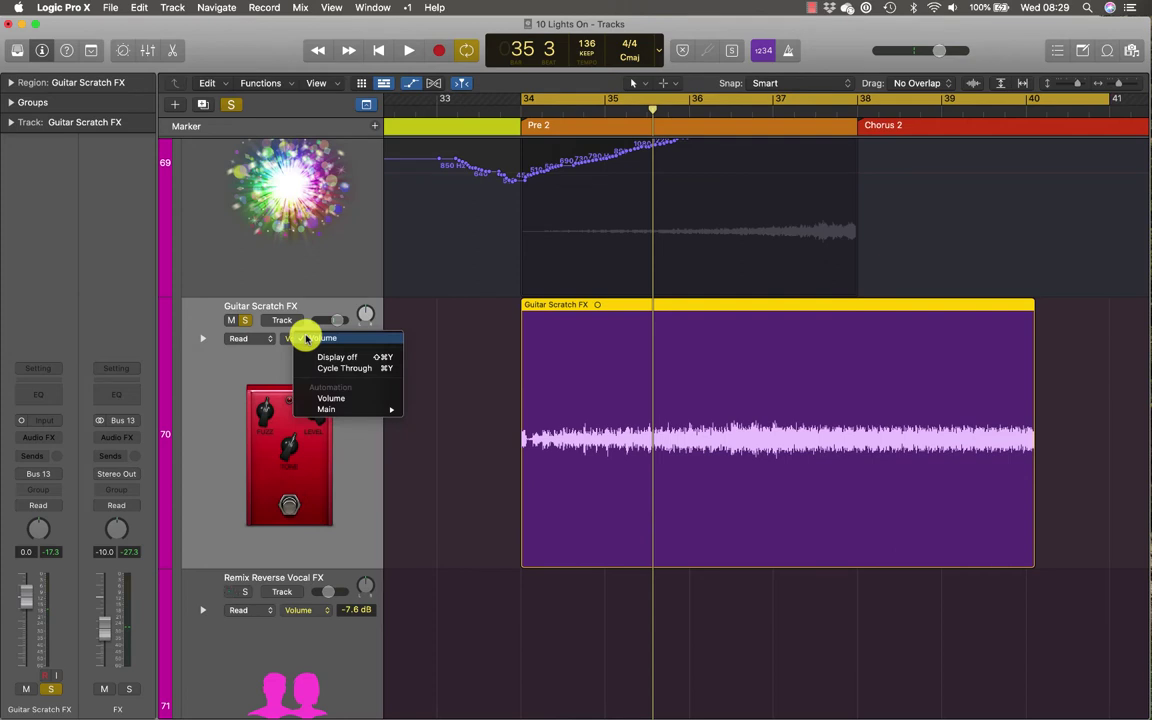
{"action": "left_click", "coordinate": [285, 320]}
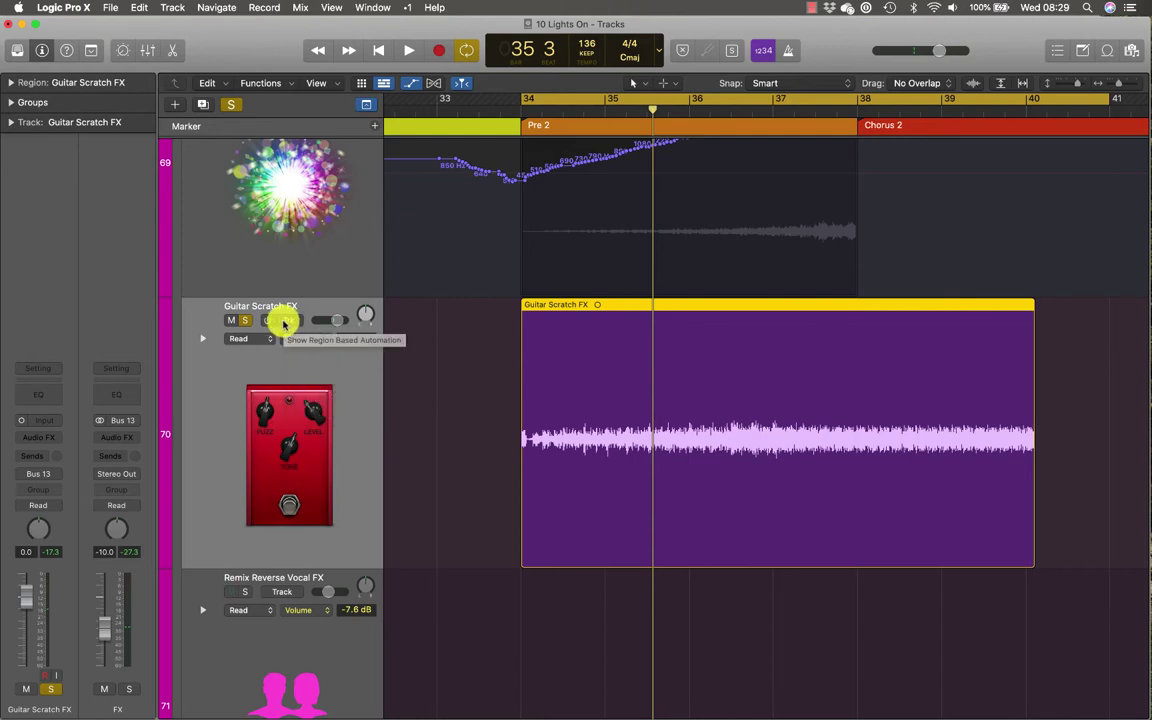
Toggle Guitar Scratch FX between track and region automation, ending on track-level Volume at +0.0 dB
{"action": "left_click", "coordinate": [268, 322]}
{"action": "left_click", "coordinate": [268, 322]}
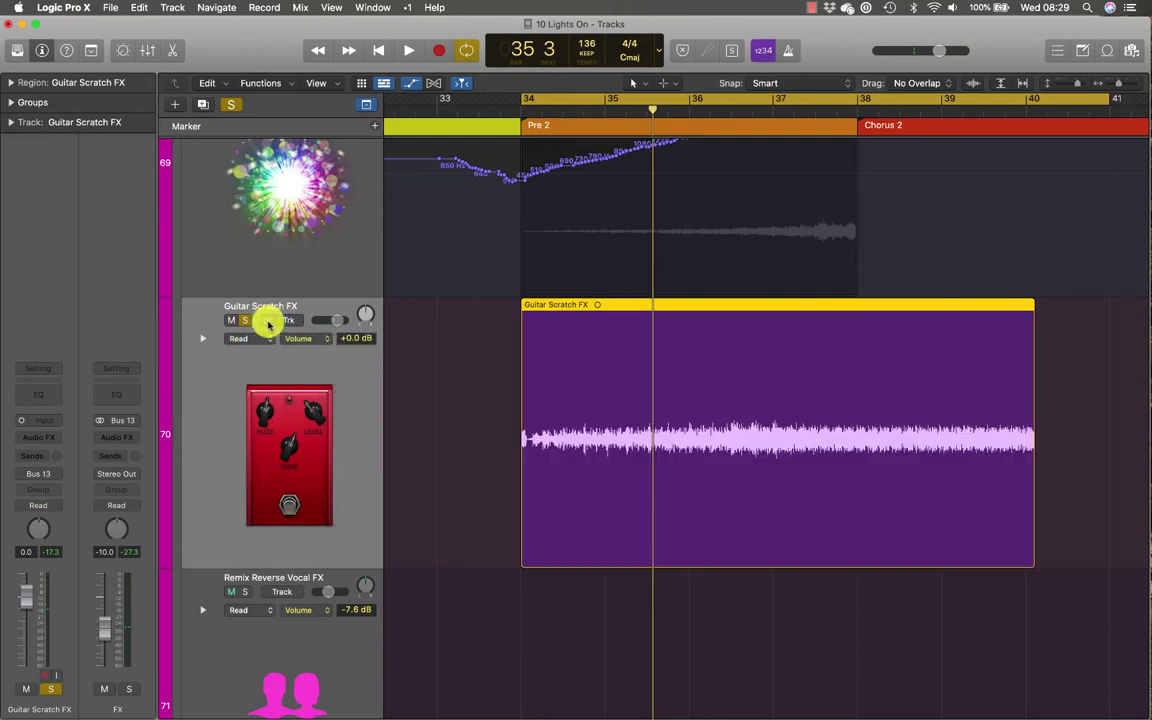
{"action": "left_click", "coordinate": [268, 322]}
{"action": "left_click", "coordinate": [268, 322]}
{"action": "left_click", "coordinate": [268, 322]}
{"action": "left_click", "coordinate": [268, 322]}
{"action": "left_click", "coordinate": [268, 322]}
{"action": "left_click", "coordinate": [268, 322]}
{"action": "left_click", "coordinate": [276, 321]}
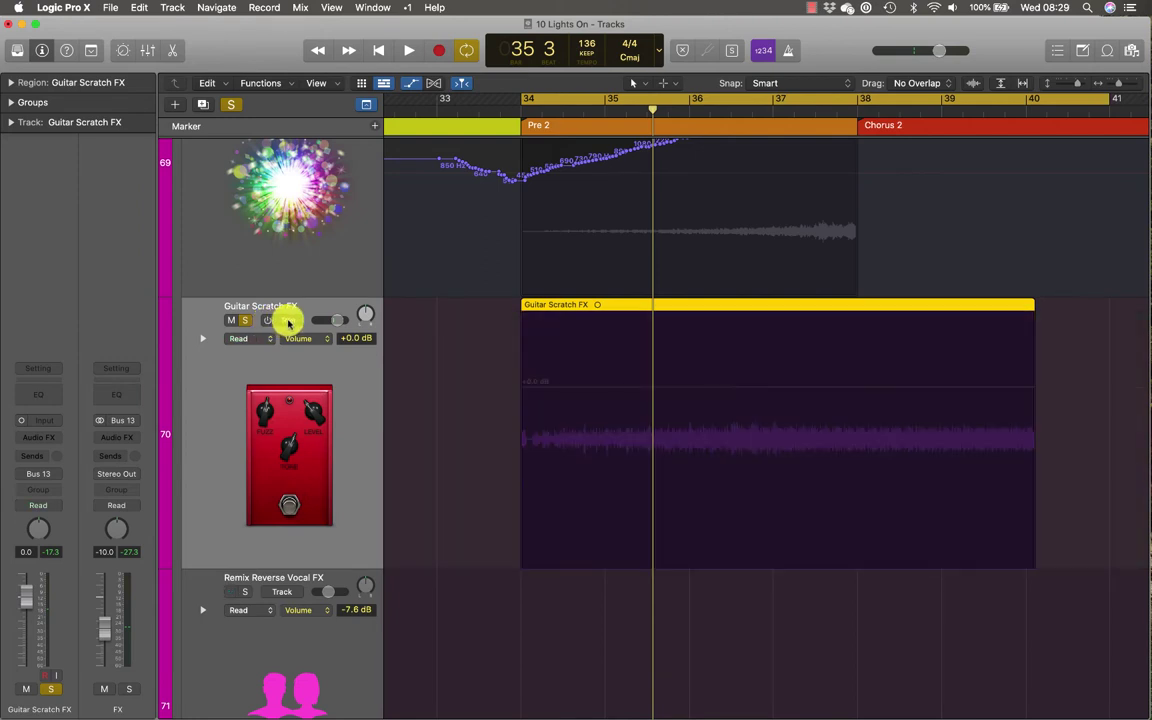
{"action": "left_click", "coordinate": [289, 320]}
{"action": "left_click", "coordinate": [289, 320]}
{"action": "left_click", "coordinate": [268, 322]}
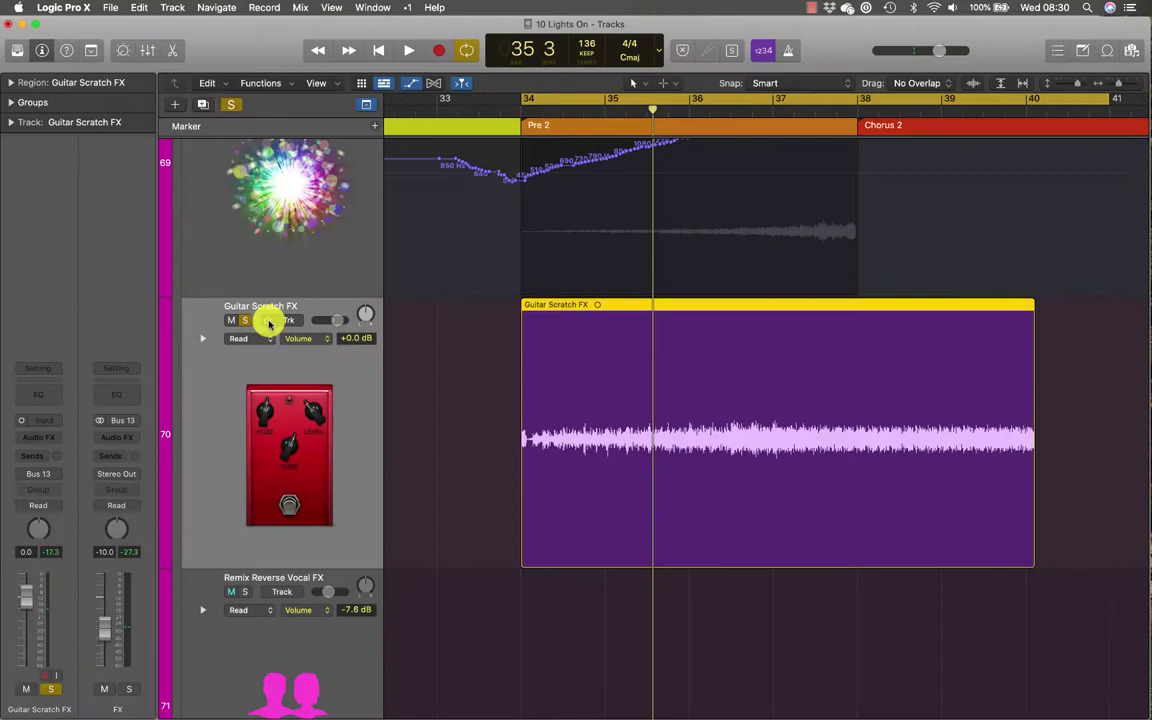
{"action": "left_click", "coordinate": [268, 322]}
{"action": "left_click", "coordinate": [268, 322]}
{"action": "left_click", "coordinate": [268, 322]}
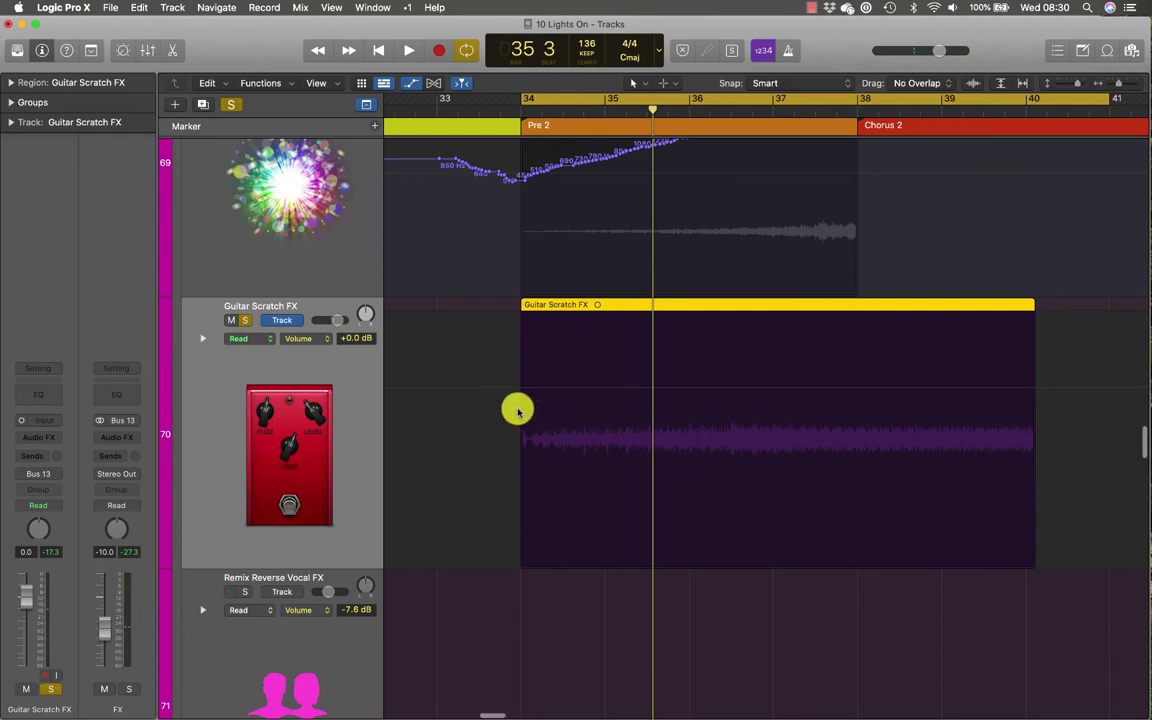
Deselect the region and drag the Guitar Scratch FX Volume line down to −∞ dB
{"action": "left_click", "coordinate": [483, 437]}
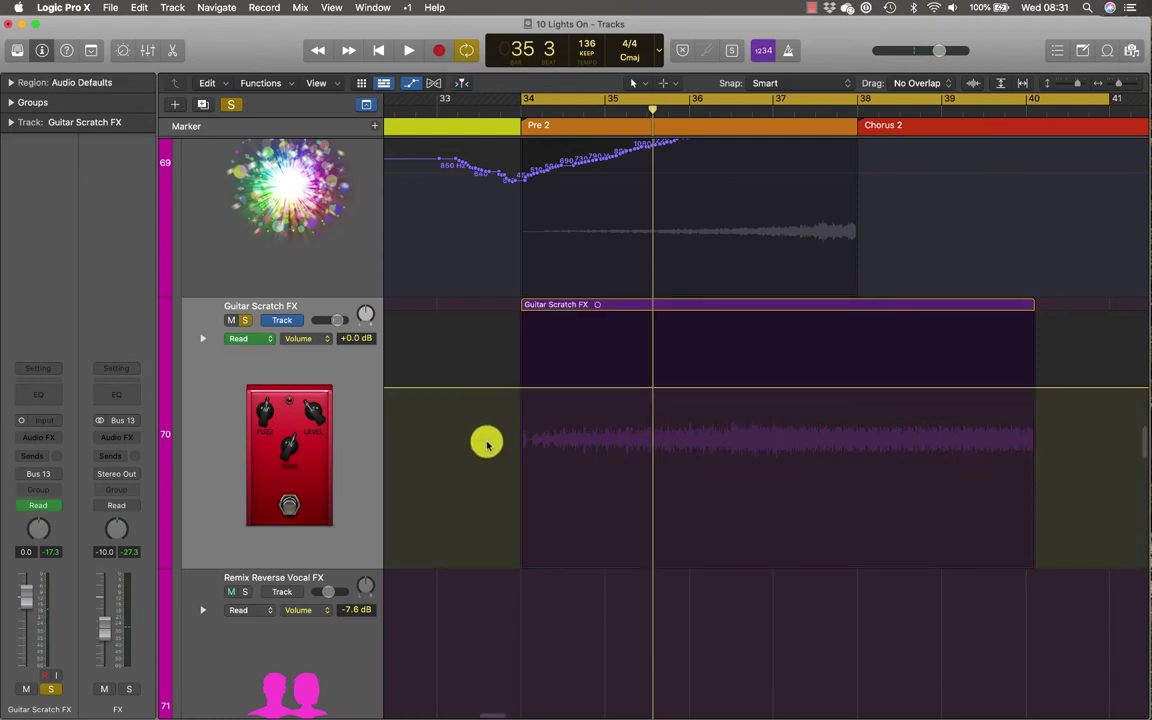
{"action": "key", "text": "super+Left"}
{"action": "key", "text": "super+Left"}
{"action": "key", "text": "super+Left"}
{"action": "key", "text": "super+Left"}
{"action": "key", "text": "super+Left"}
{"action": "key", "text": "super+Left"}
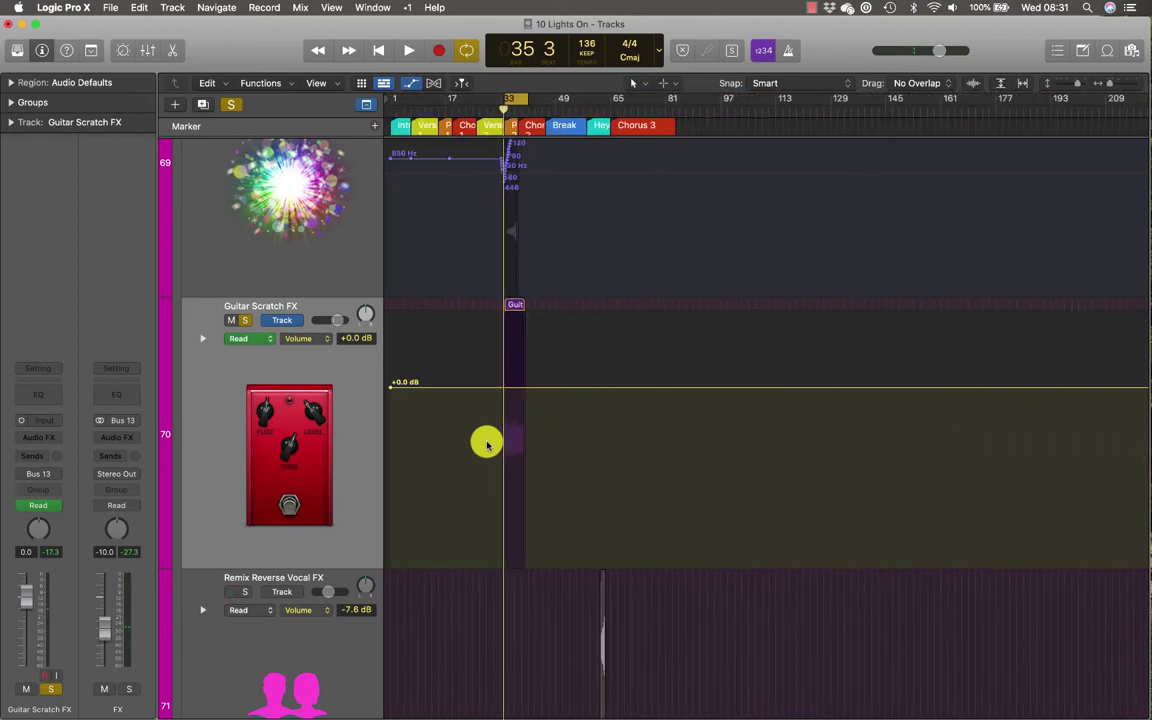
{"action": "key", "text": "super+Left"}
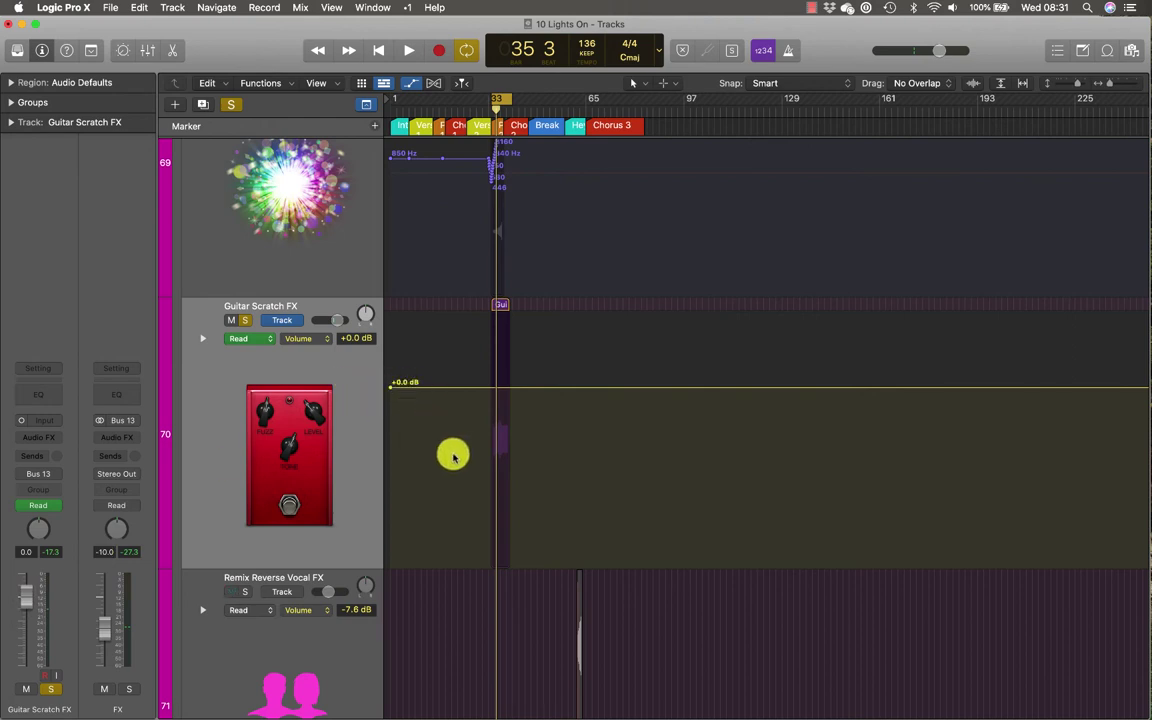
{"action": "key", "text": "super+Right"}
{"action": "key", "text": "super+Right"}
{"action": "key", "text": "super+Right"}
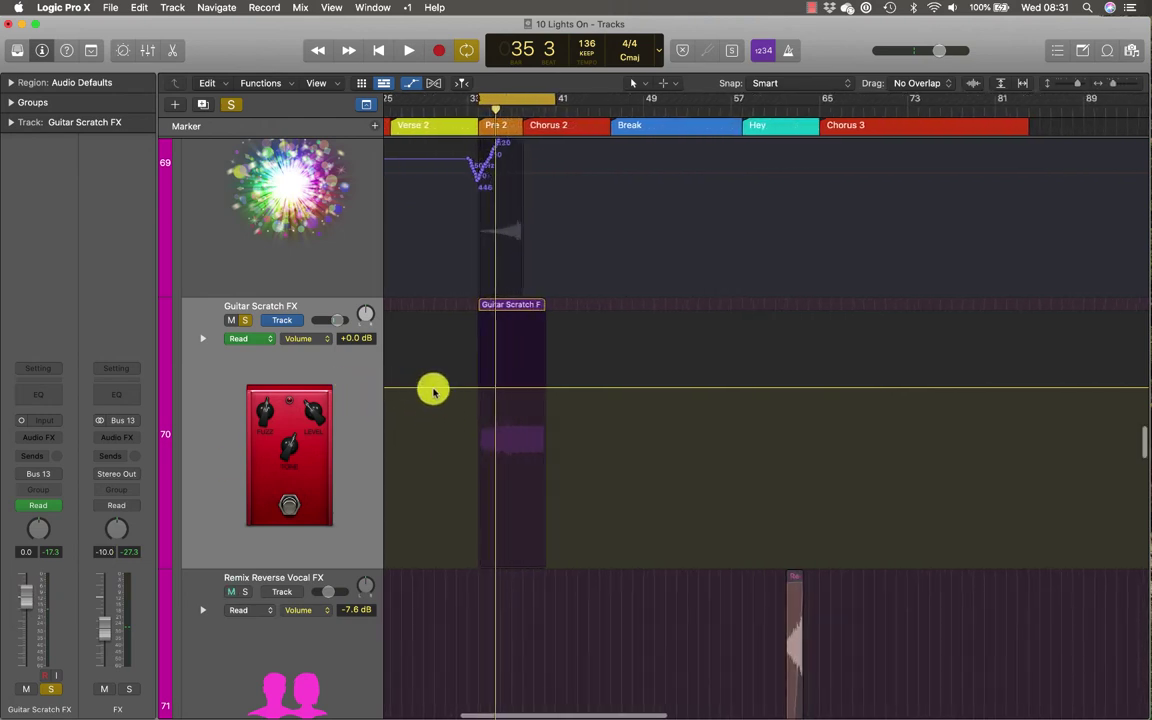
{"action": "left_click_drag", "start_coordinate": [433, 390], "coordinate": [440, 589]}
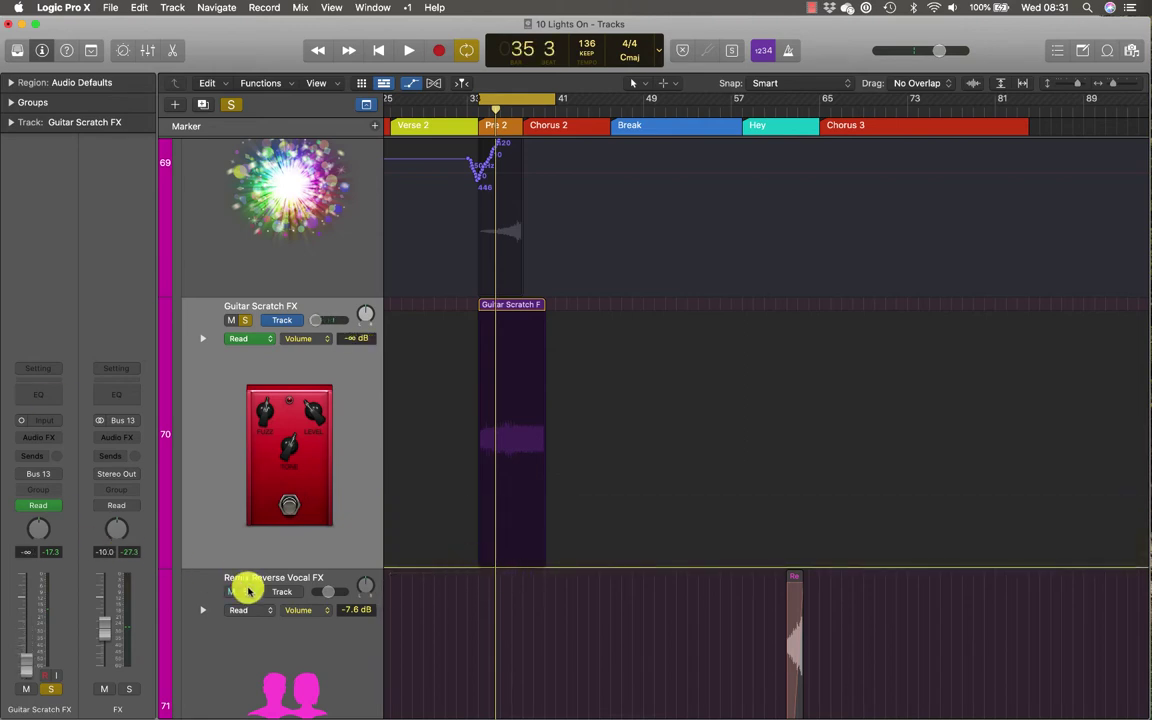
{"action": "key", "text": "super+Right"}
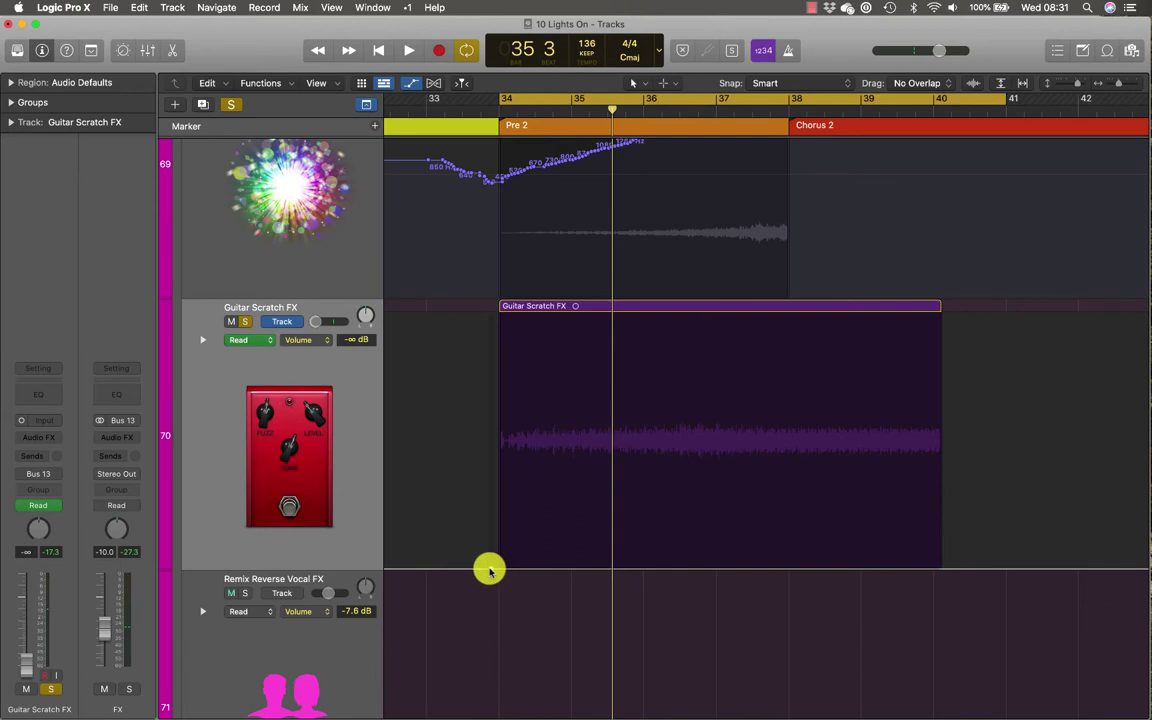
Add volume points: −∞ dB at Pre 2, +2.1 dB peak held briefly, then −∞ dB at Chorus 2
{"action": "left_click", "coordinate": [490, 570]}
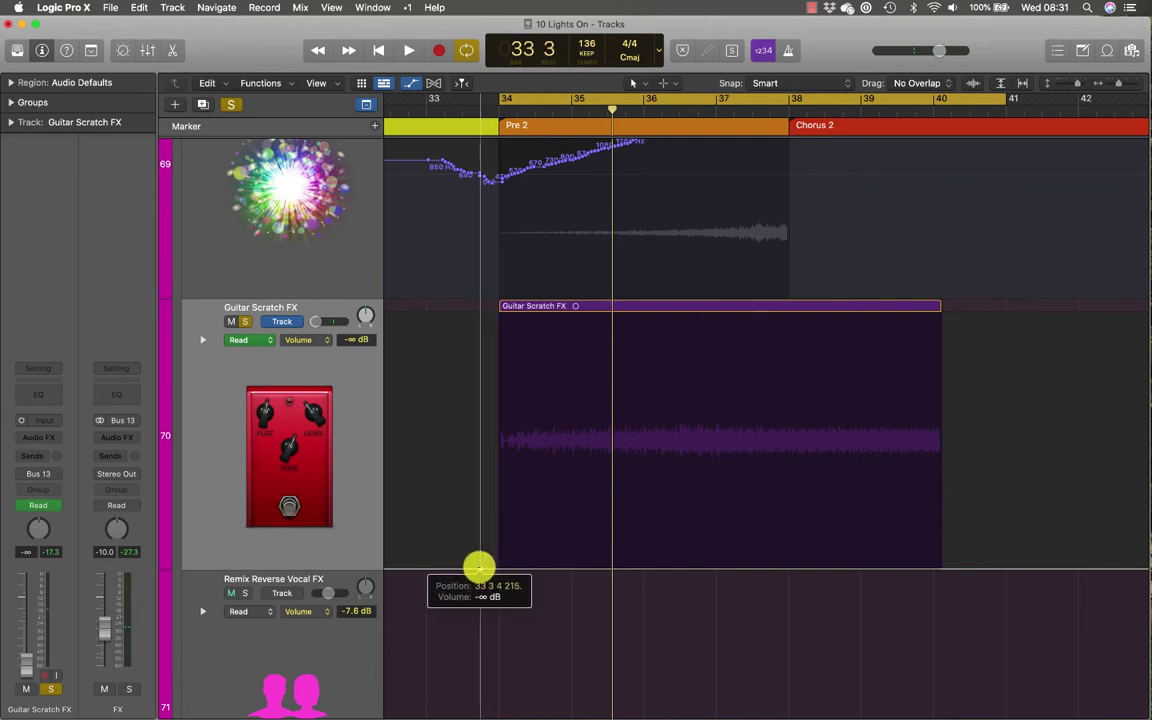
{"action": "left_click_drag", "start_coordinate": [479, 567], "coordinate": [495, 567]}
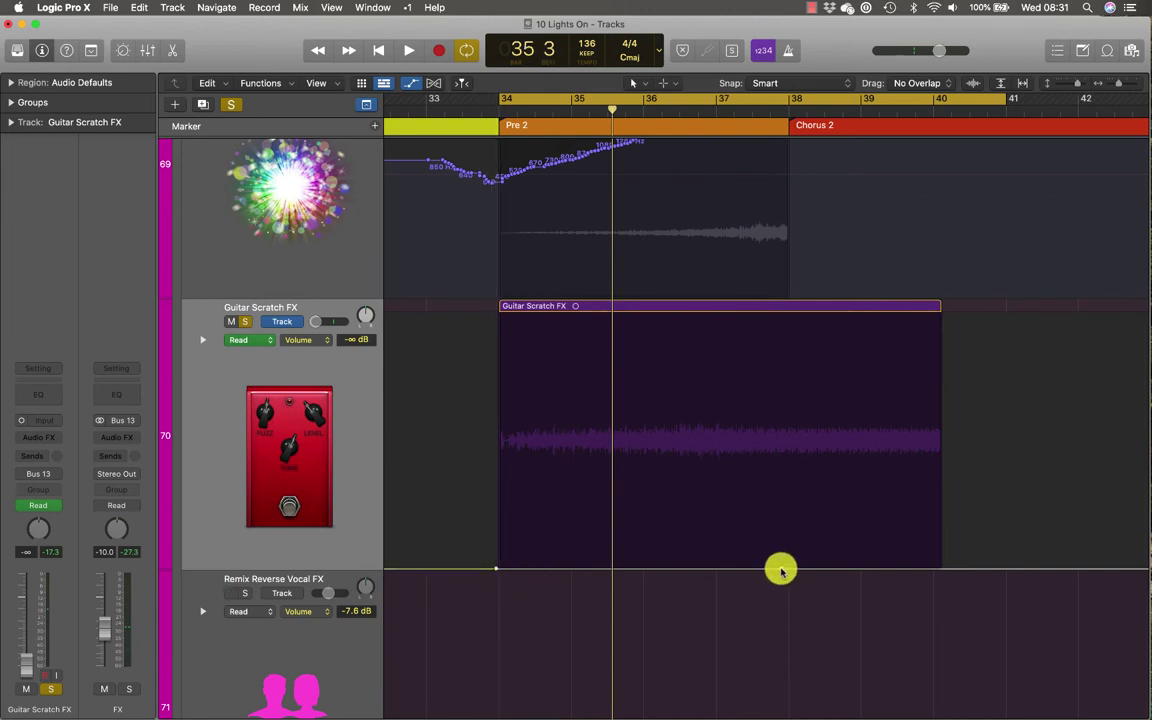
{"action": "left_click_drag", "start_coordinate": [781, 570], "coordinate": [644, 364]}
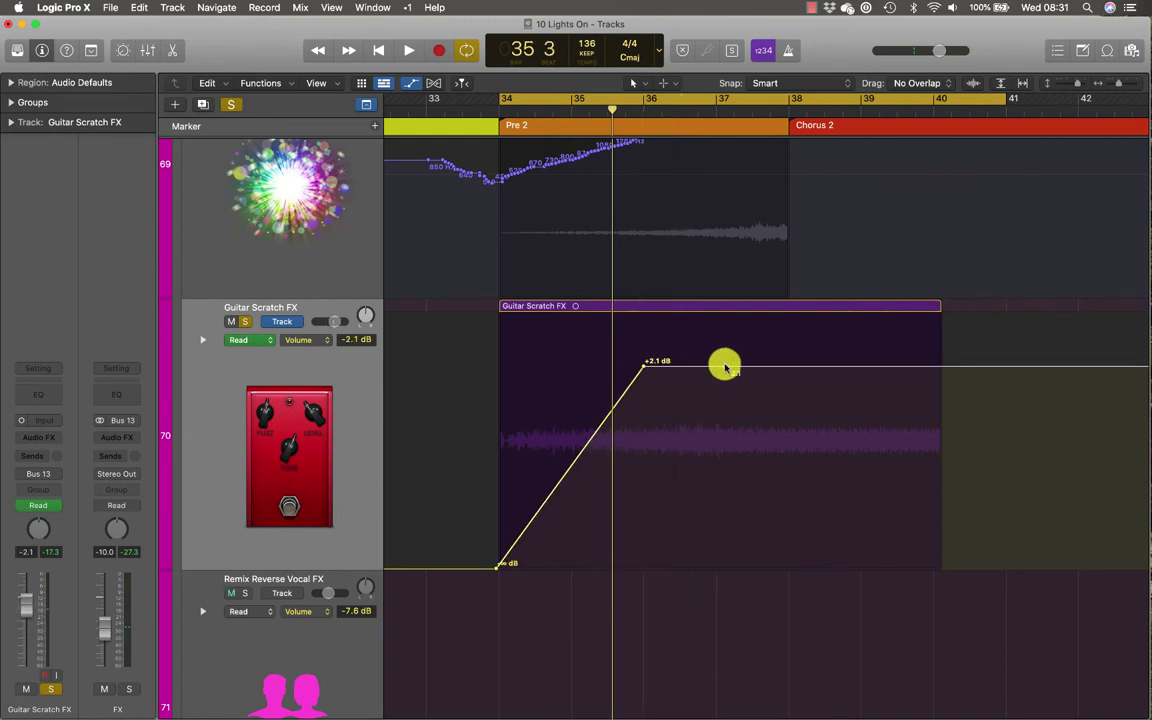
{"action": "left_click_drag", "start_coordinate": [725, 365], "coordinate": [716, 366]}
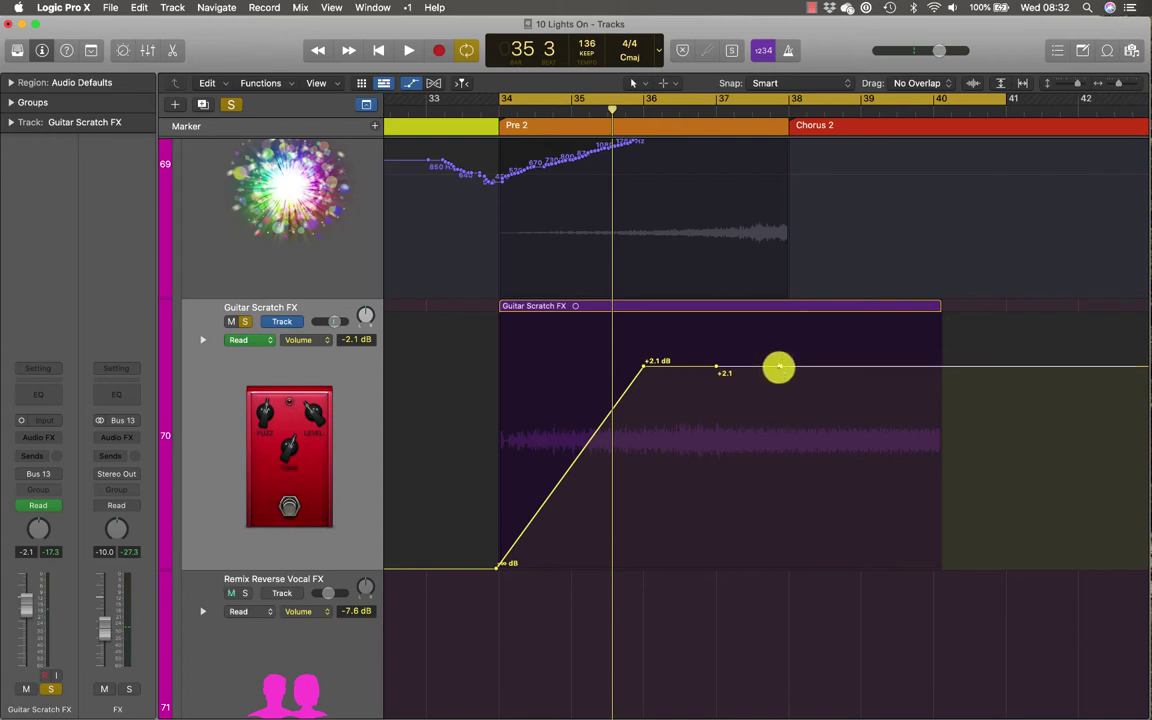
{"action": "left_click_drag", "start_coordinate": [779, 368], "coordinate": [787, 619]}
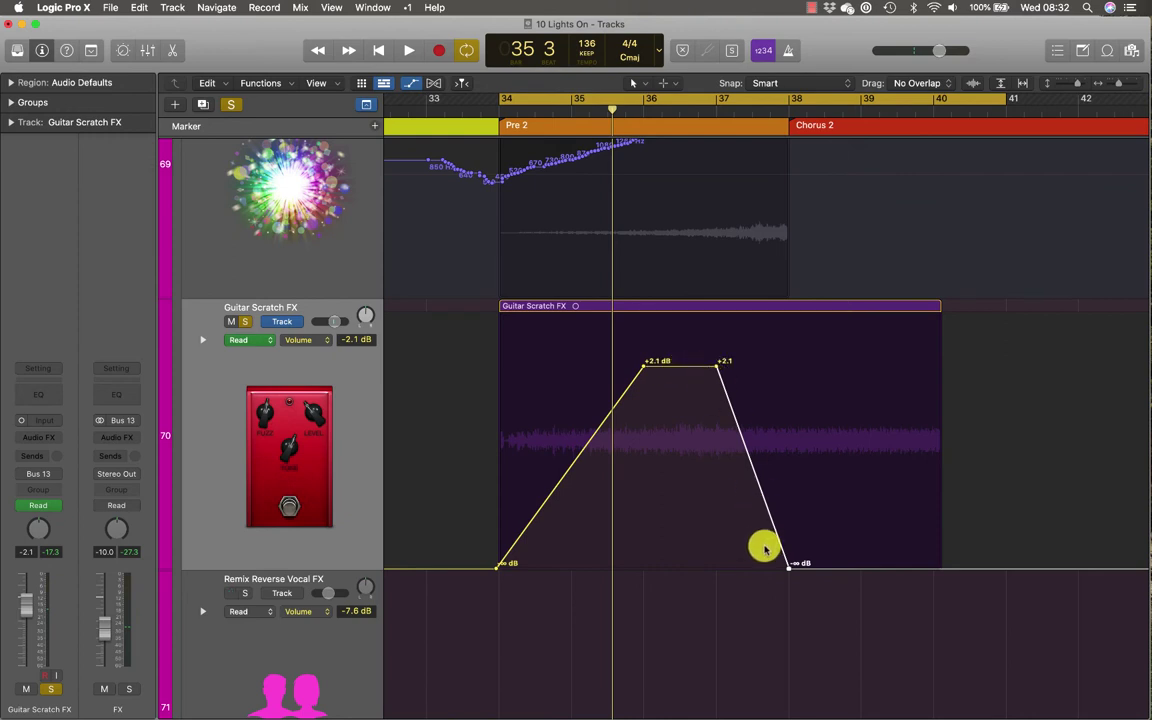
{"action": "key", "text": "space"}
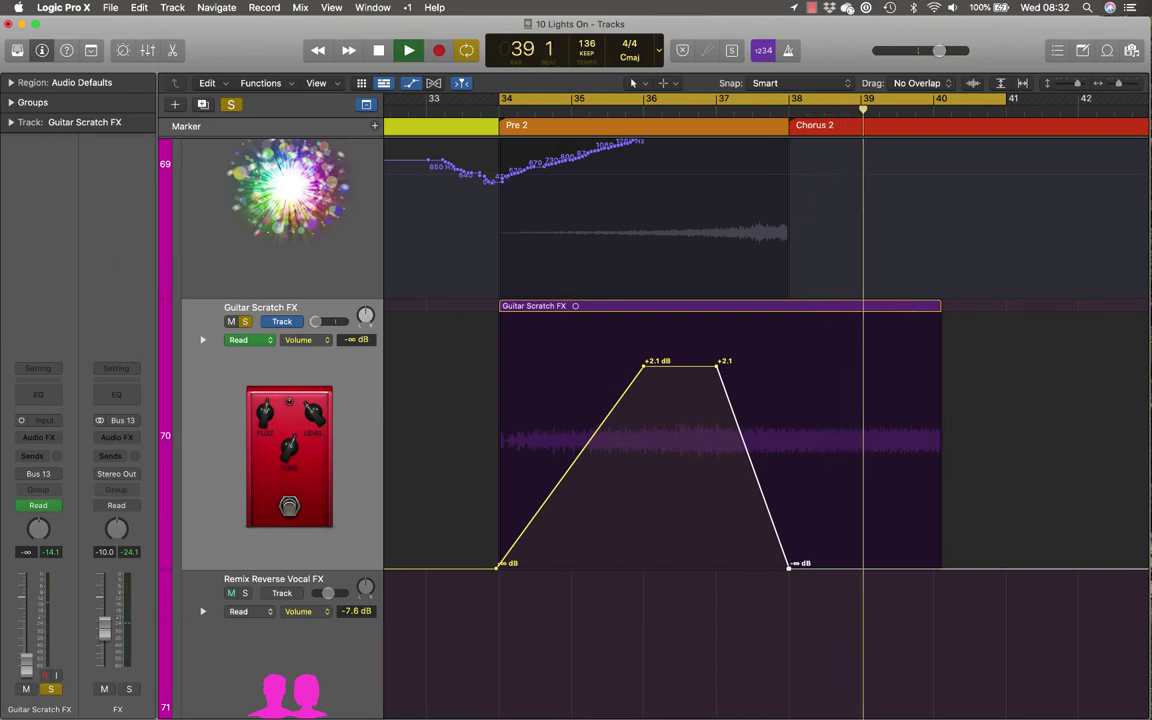
{"action": "key", "text": "space"}
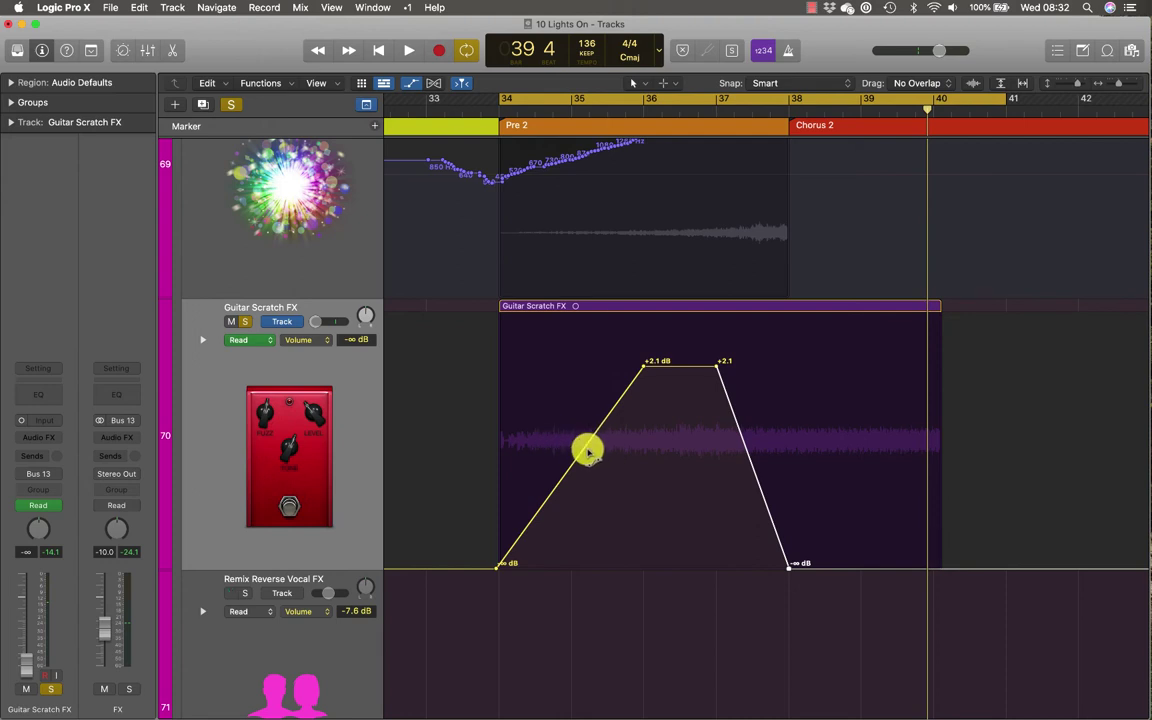
Curve the rising and falling volume ramps, play them back, and unsolo Guitar Scratch FX
{"action": "mouse_move", "coordinate": [588, 450]}
{"action": "left_mouse_down"}
{"action": "mouse_move", "coordinate": [581, 442]}
{"action": "mouse_move", "coordinate": [596, 456]}
{"action": "mouse_move", "coordinate": [576, 468]}
{"action": "mouse_move", "coordinate": [558, 453]}
{"action": "mouse_move", "coordinate": [584, 419]}
{"action": "mouse_move", "coordinate": [596, 430]}
{"action": "left_mouse_up"}
{"action": "left_click_drag", "start_coordinate": [755, 475], "coordinate": [769, 468]}
{"action": "key", "text": "space"}
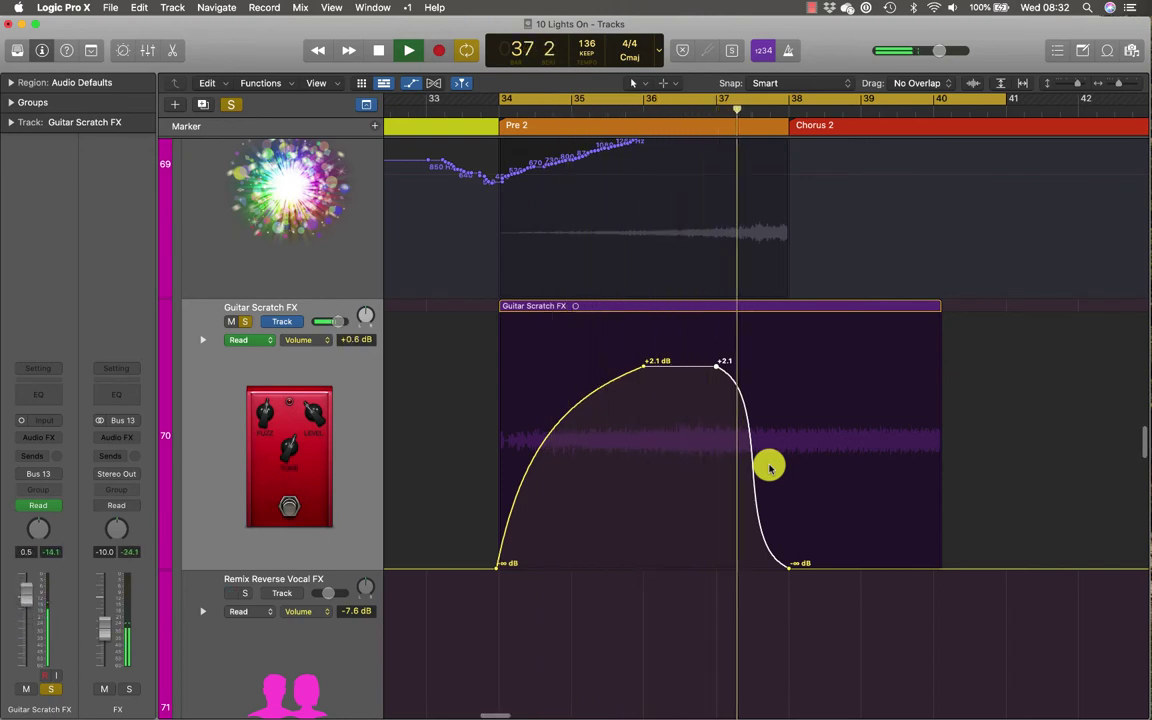
{"action": "left_click", "coordinate": [244, 321]}
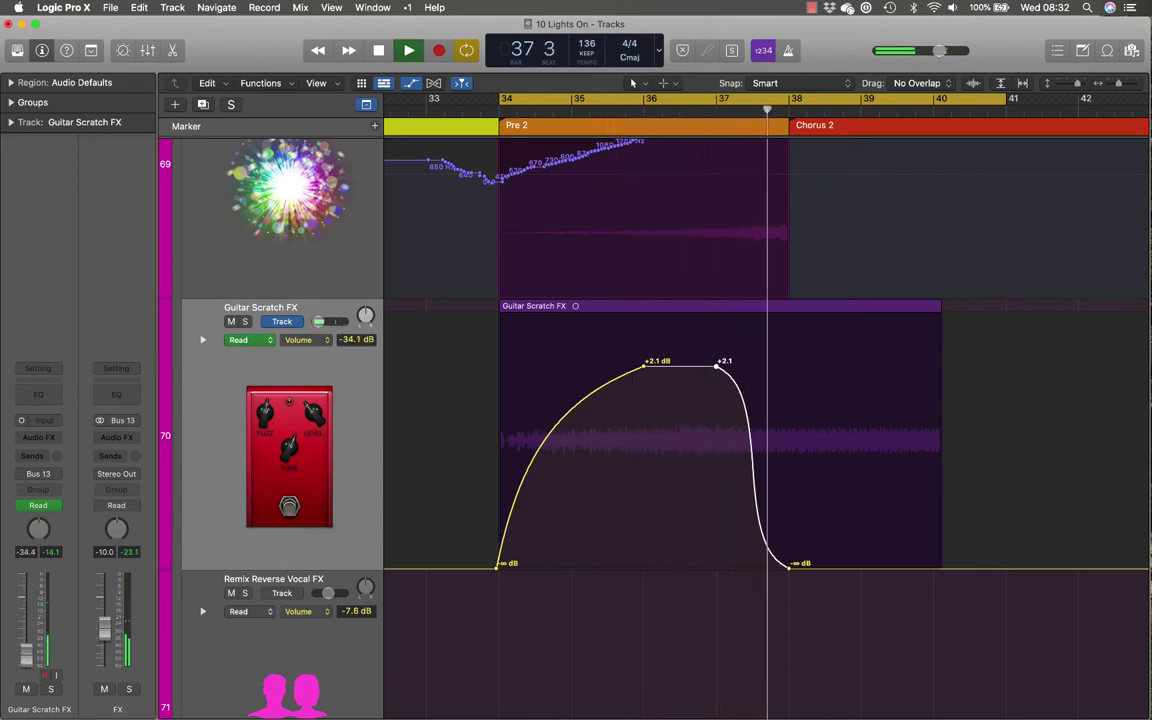
{"action": "key", "text": "space"}
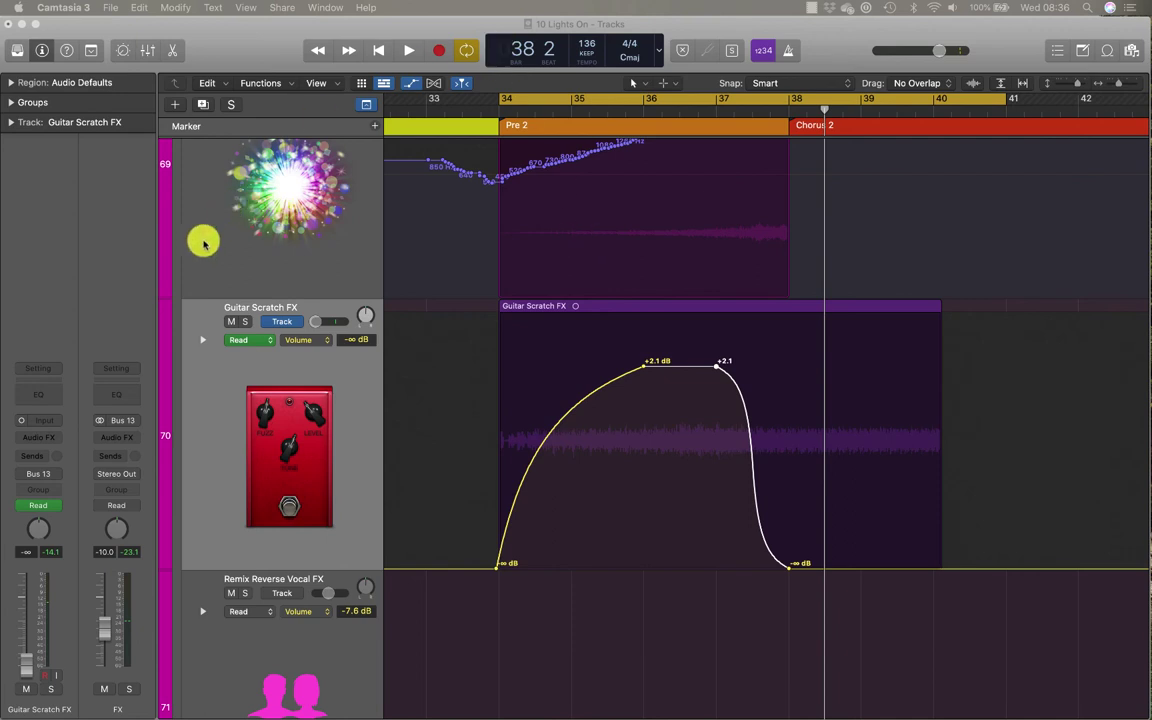
Shrink the track heights and select the Bollywood Vocal Chop track
{"action": "scroll", "coordinate": [202, 240], "scroll_direction": "up", "scroll_amount": 5}
{"action": "scroll", "coordinate": [205, 255], "scroll_direction": "up", "scroll_amount": 10}
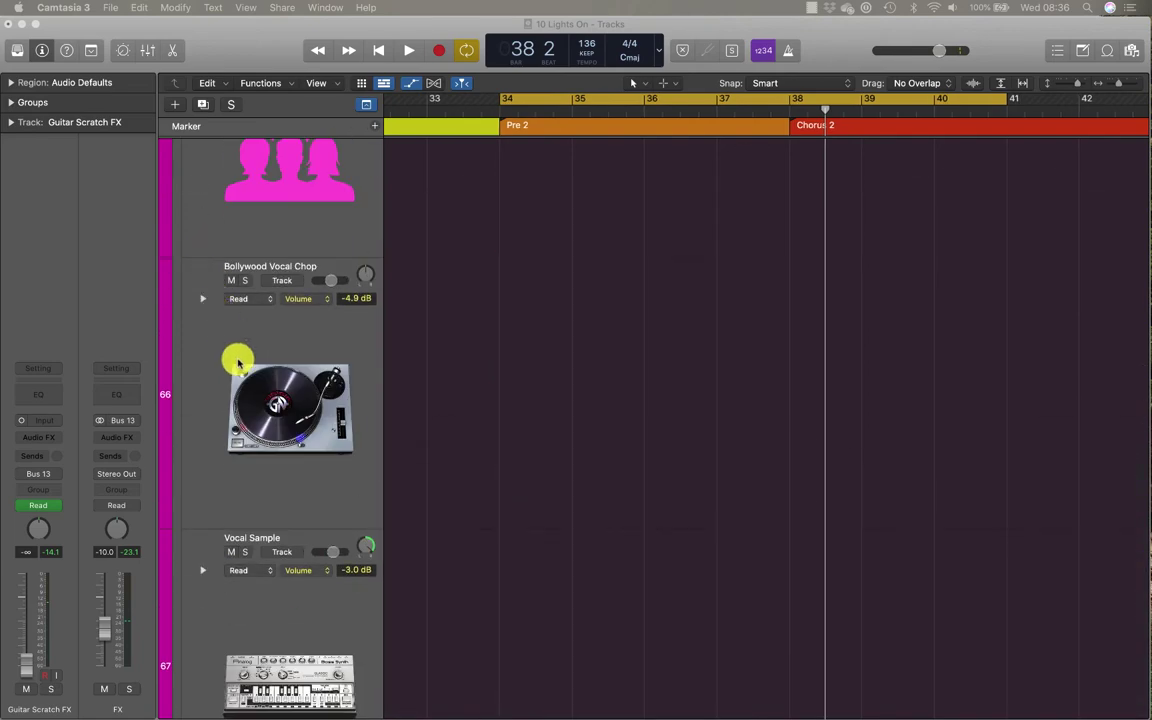
{"action": "key", "text": "super+Up"}
{"action": "key", "text": "super+Up"}
{"action": "key", "text": "super+Up"}
{"action": "key", "text": "super+Up"}
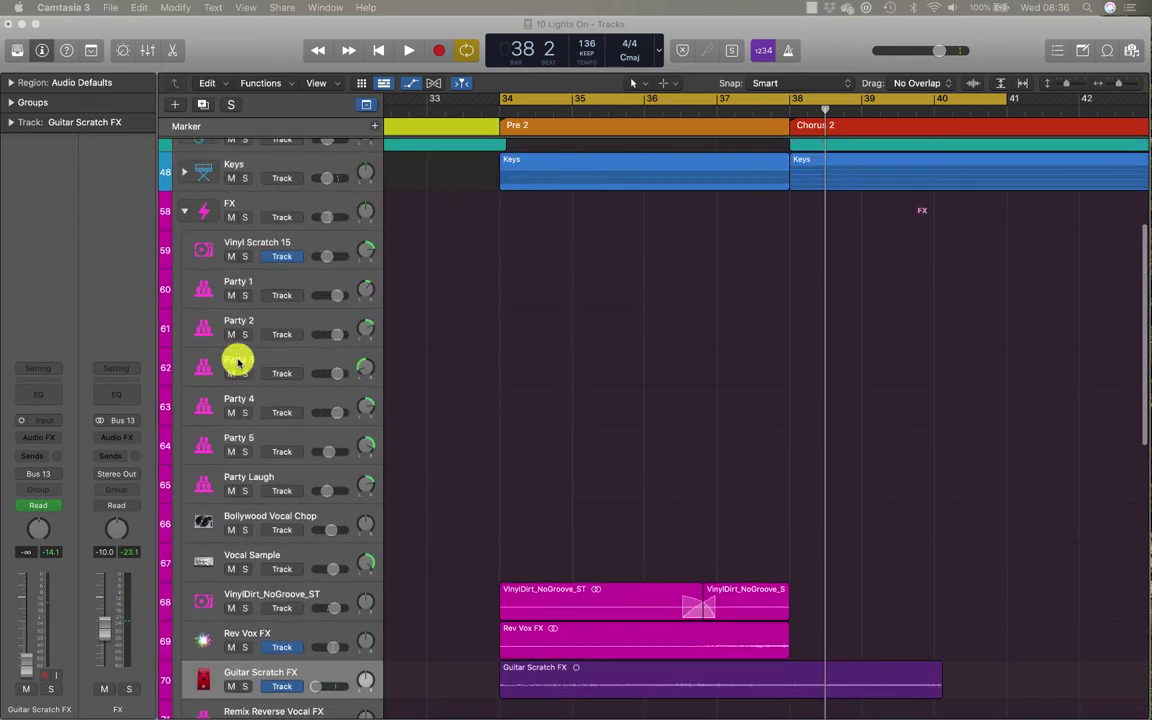
{"action": "left_click", "coordinate": [270, 522]}
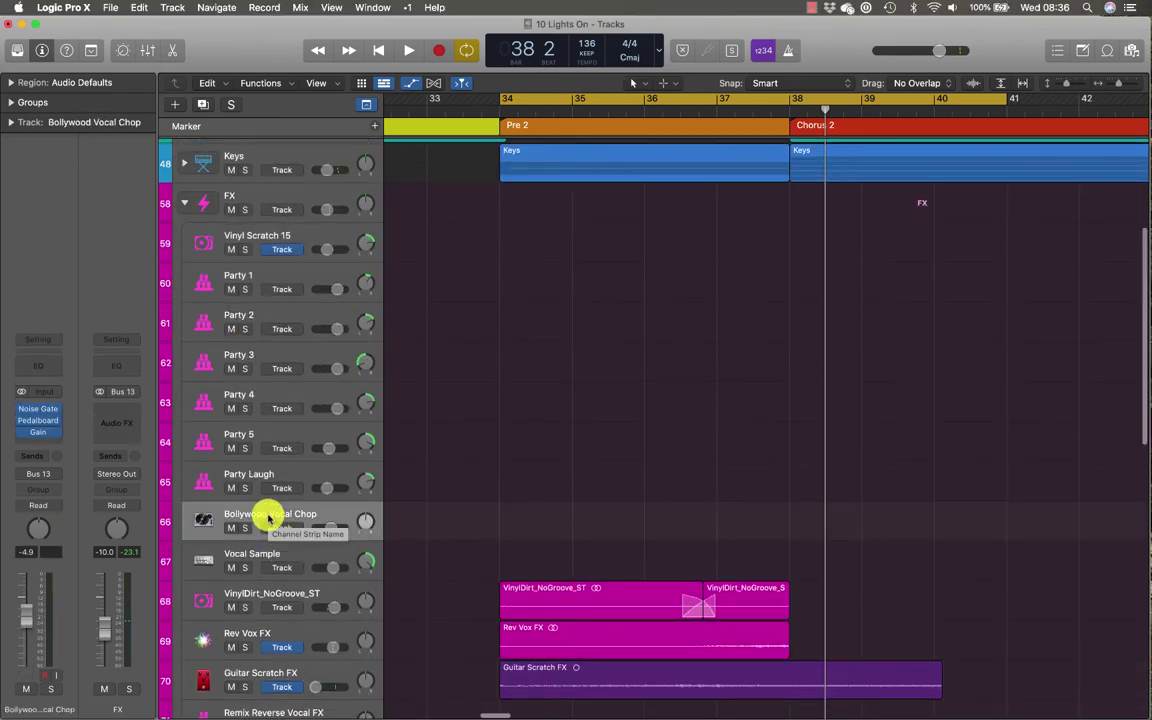
Marquee-select the Break vocal chop regions, cycle over them from bar 48, solo the track, and zoom in
{"action": "scroll", "coordinate": [675, 440], "scroll_direction": "right", "scroll_amount": 5}
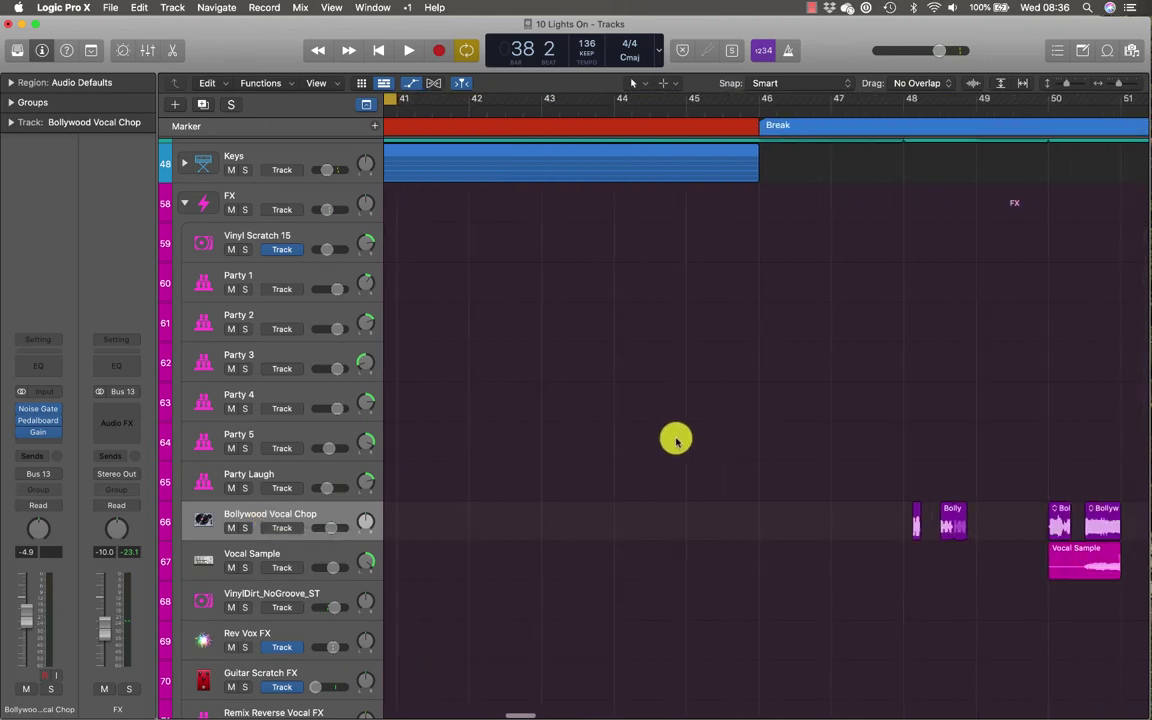
{"action": "scroll", "coordinate": [675, 440], "scroll_direction": "down", "scroll_amount": 10}
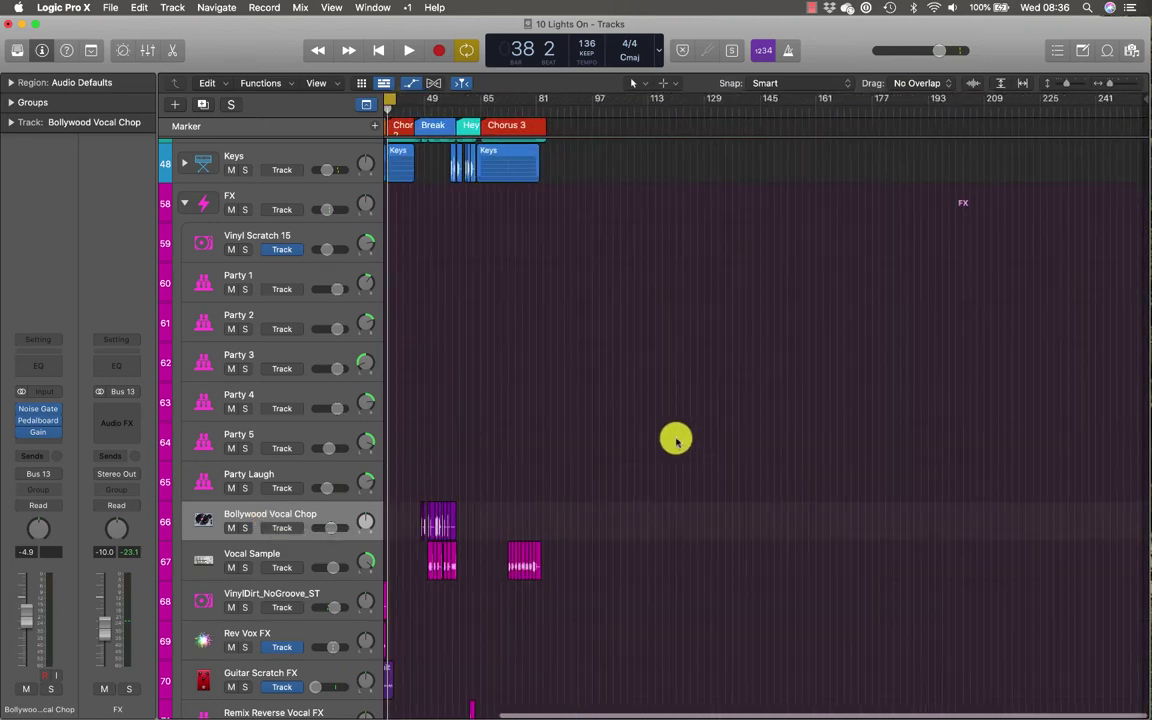
{"action": "scroll", "coordinate": [675, 440], "scroll_direction": "up", "scroll_amount": 8}
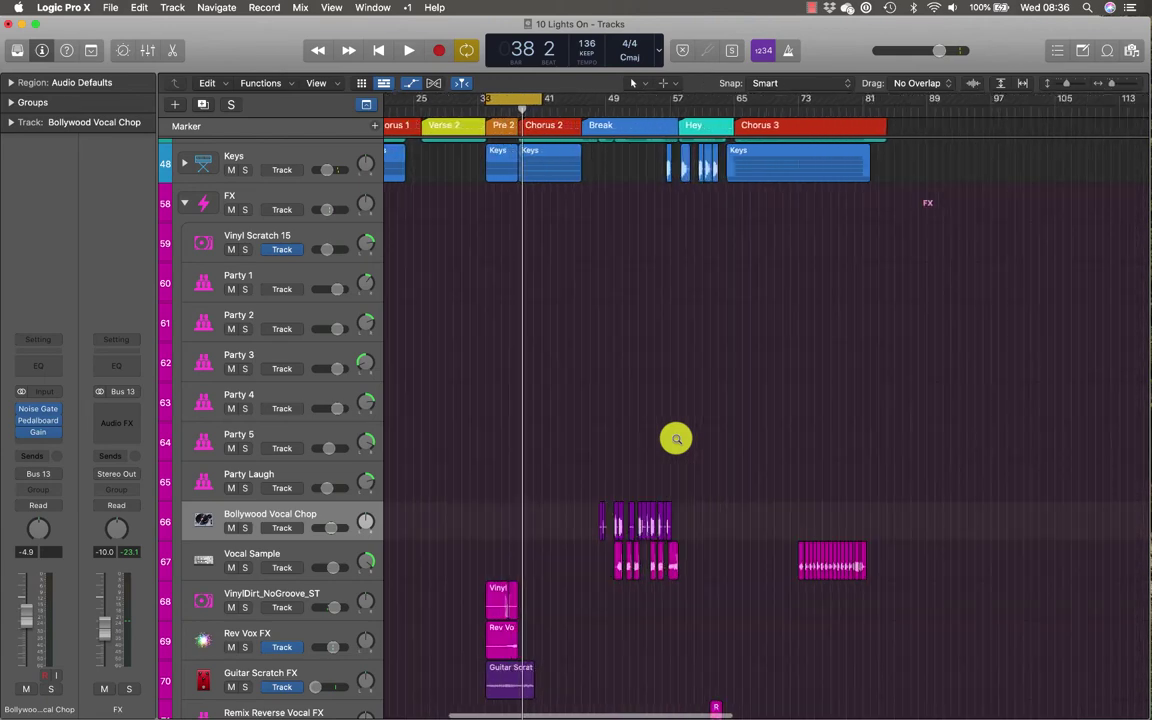
{"action": "left_click_drag", "start_coordinate": [571, 522], "coordinate": [791, 504]}
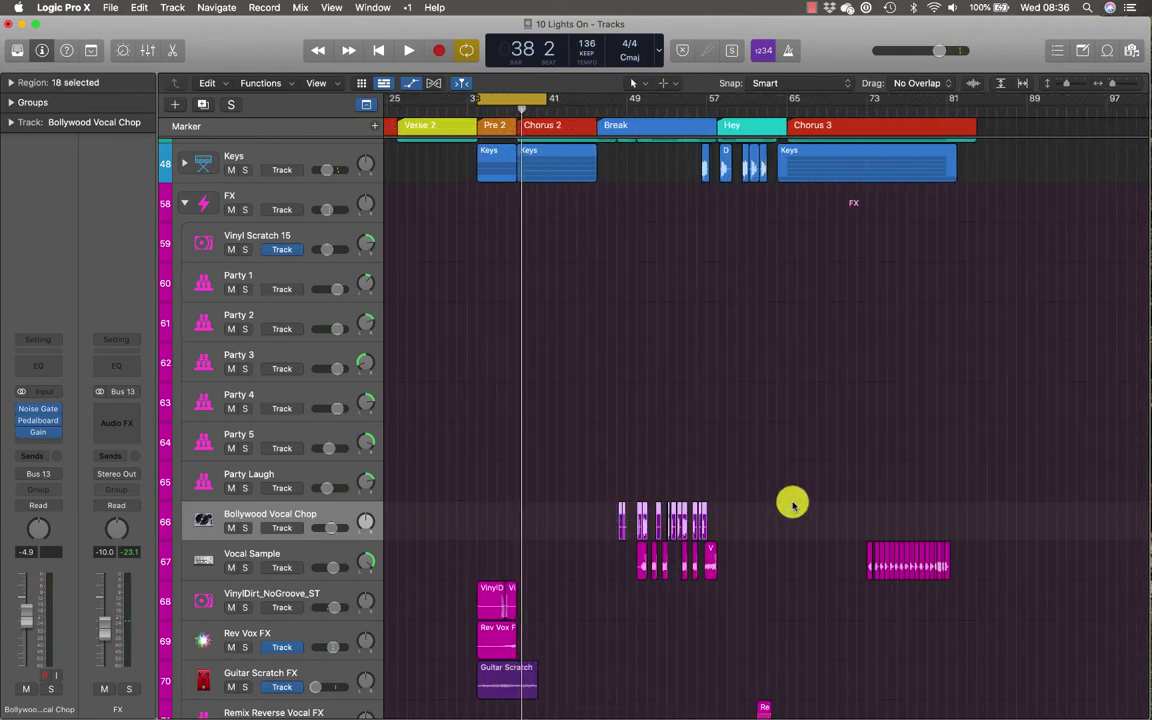
{"action": "key", "text": "u"}
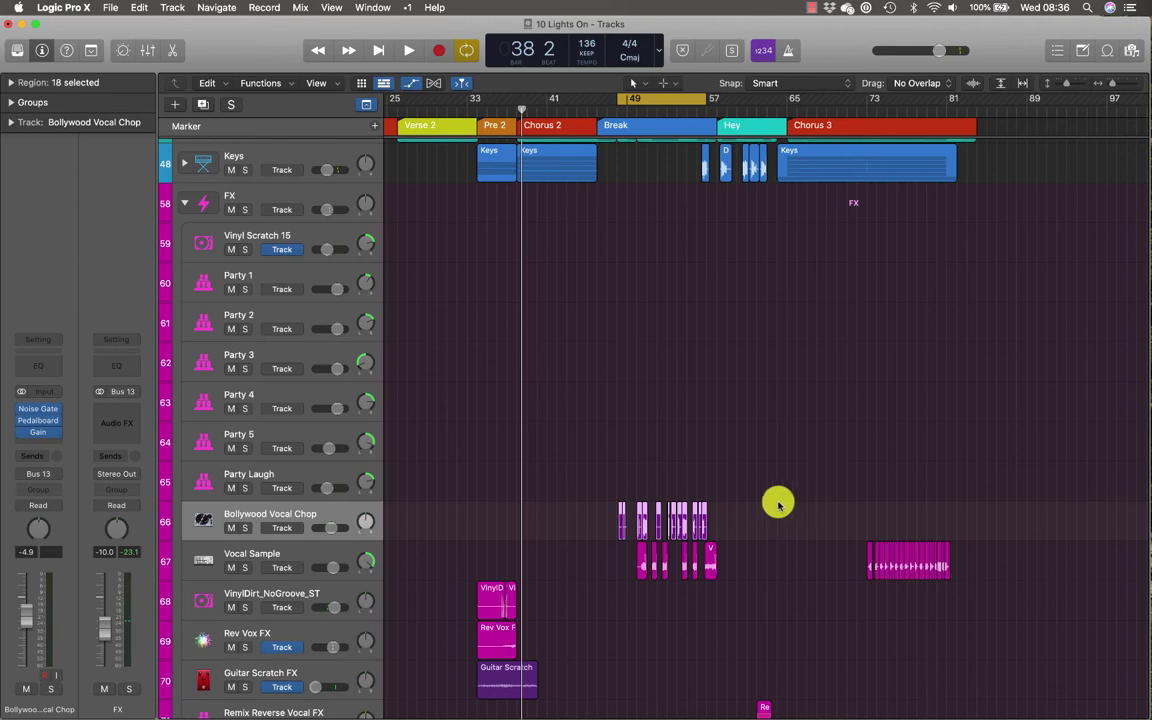
{"action": "left_click", "coordinate": [244, 528]}
{"action": "key", "text": "z"}
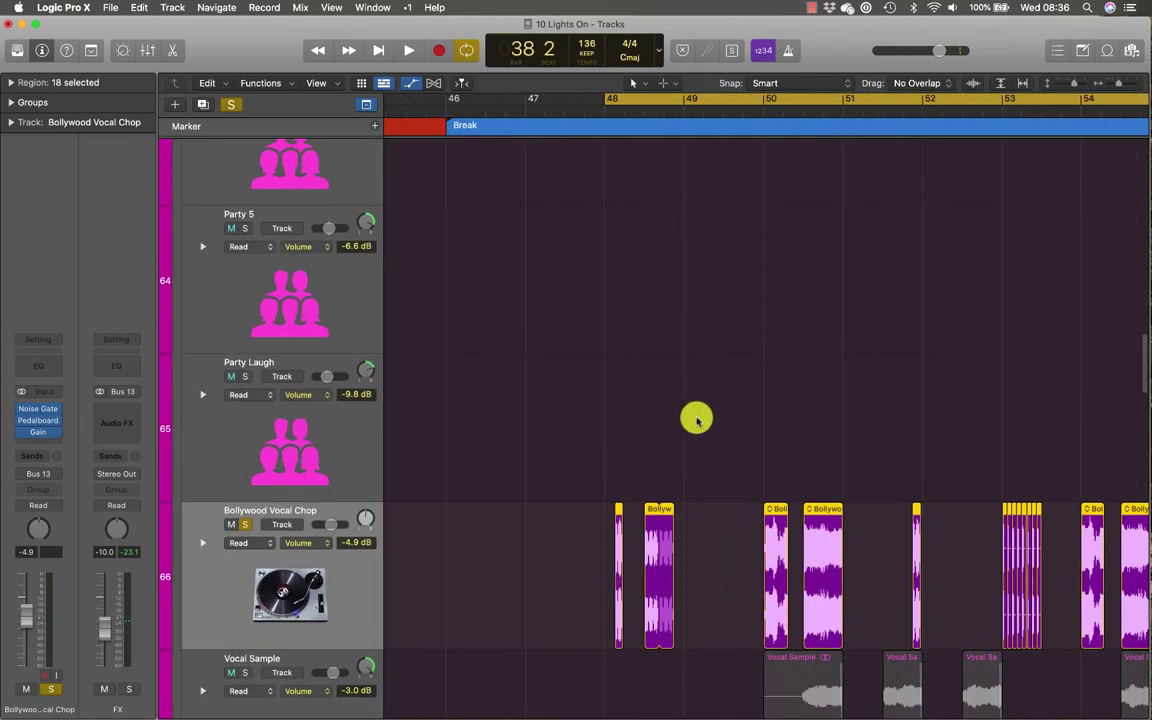
{"action": "key", "text": "space"}
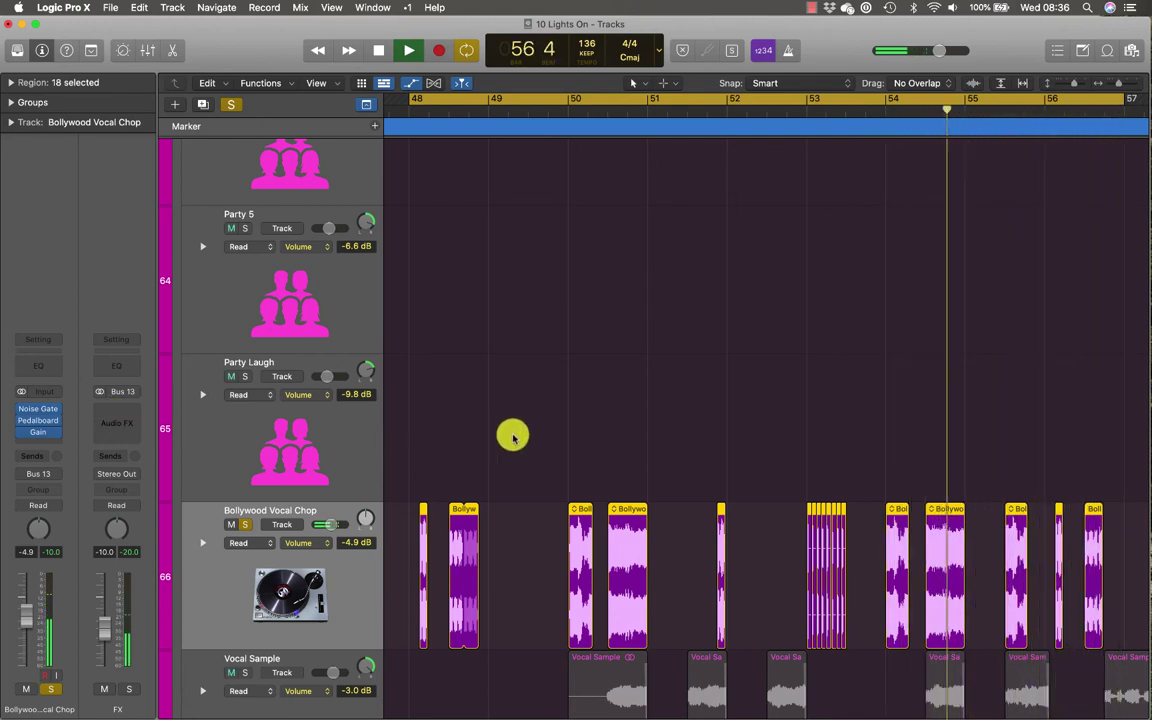
{"action": "key", "text": "space"}
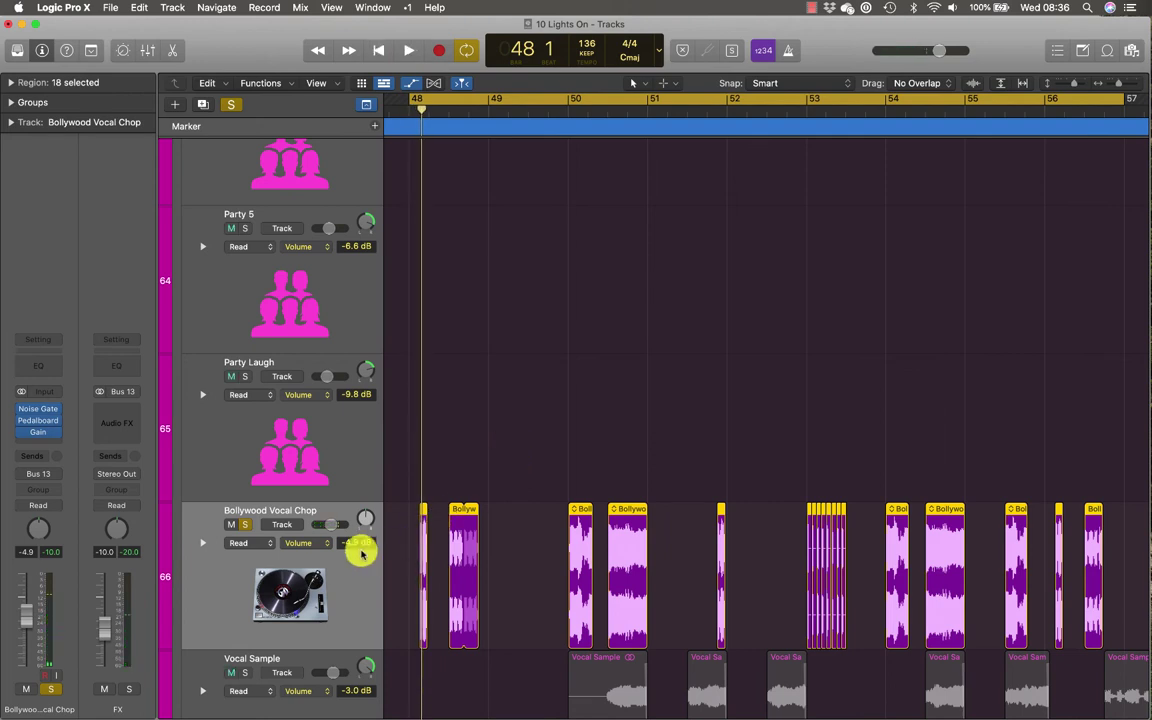
Change Bollywood Vocal Chop's automation parameter from Volume to Main > Pan > Absolute
{"action": "left_click_drag", "start_coordinate": [360, 553], "coordinate": [326, 543]}
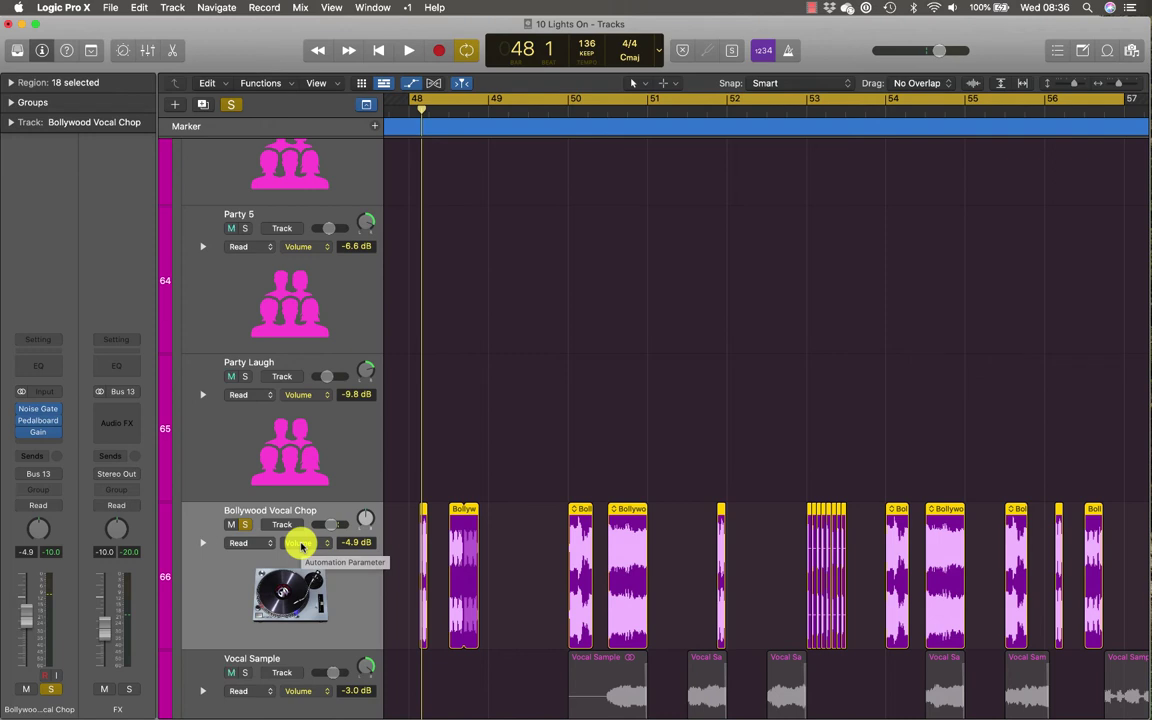
{"action": "left_click", "coordinate": [298, 543]}
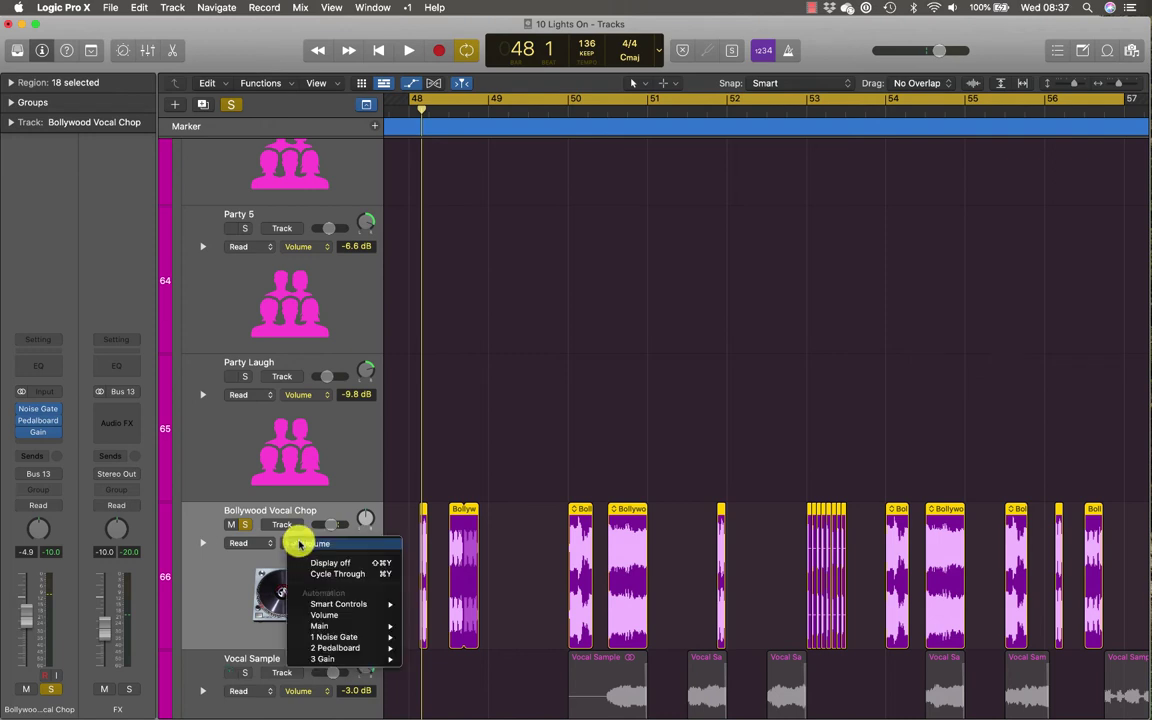
{"action": "mouse_move", "coordinate": [320, 627]}
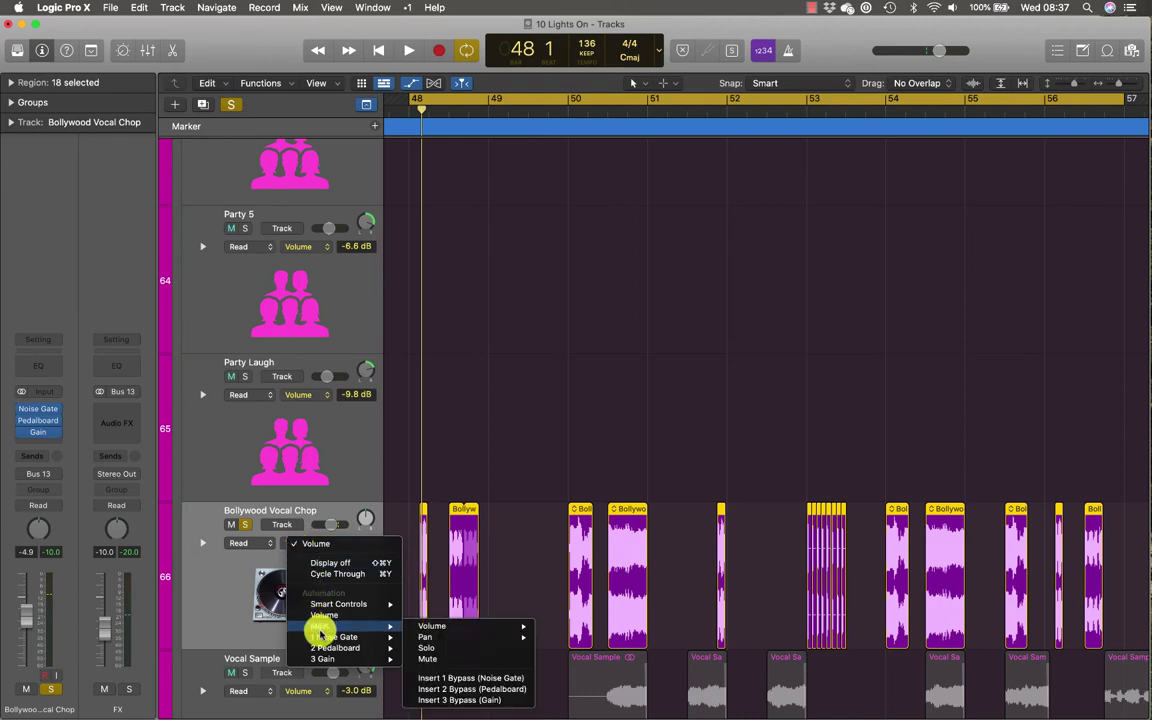
{"action": "mouse_move", "coordinate": [424, 640]}
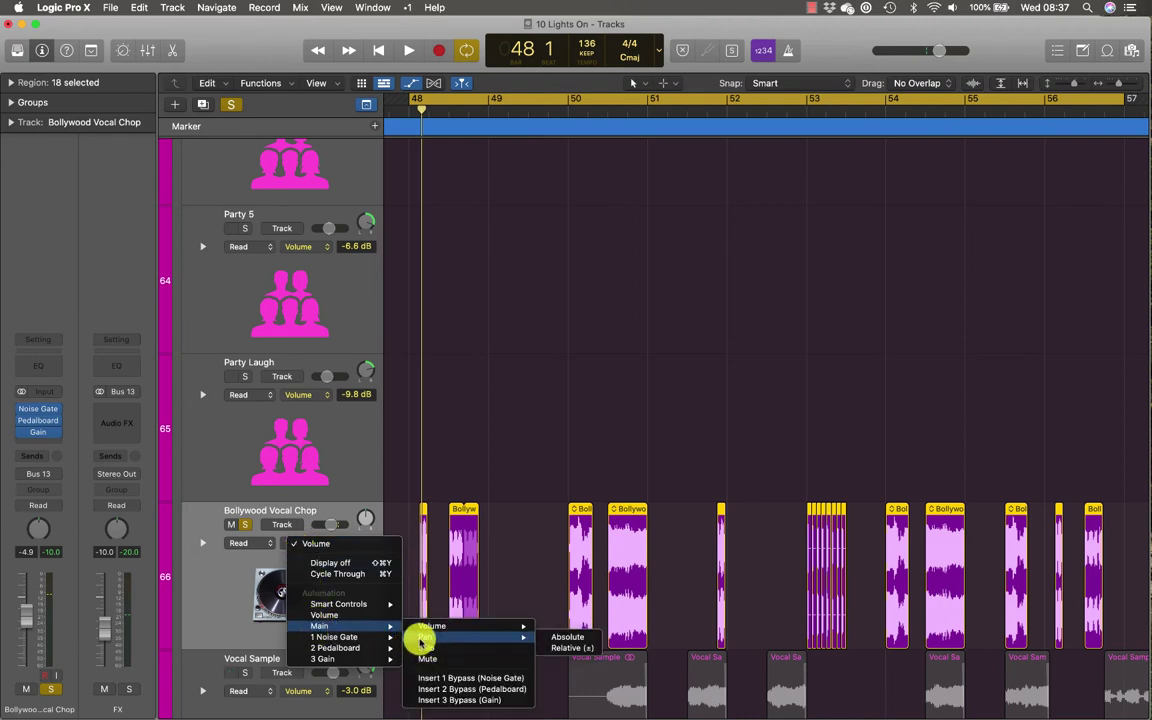
{"action": "left_click", "coordinate": [587, 637]}
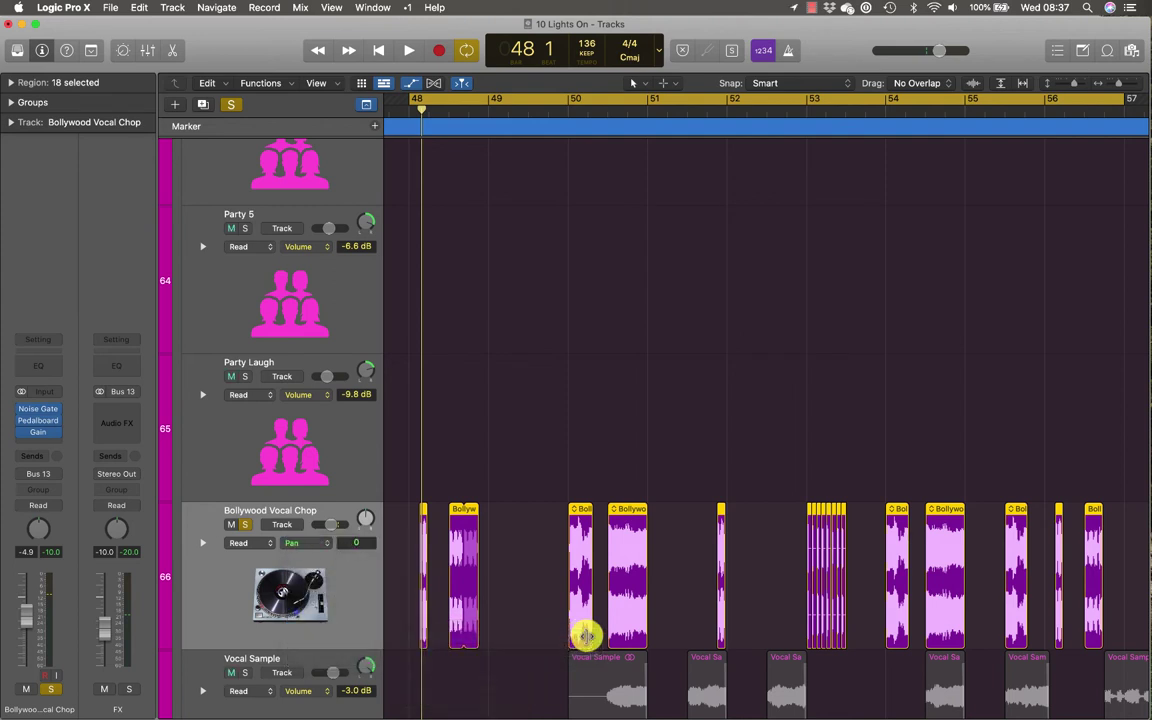
{"action": "scroll", "coordinate": [378, 617], "scroll_direction": "down", "scroll_amount": 4}
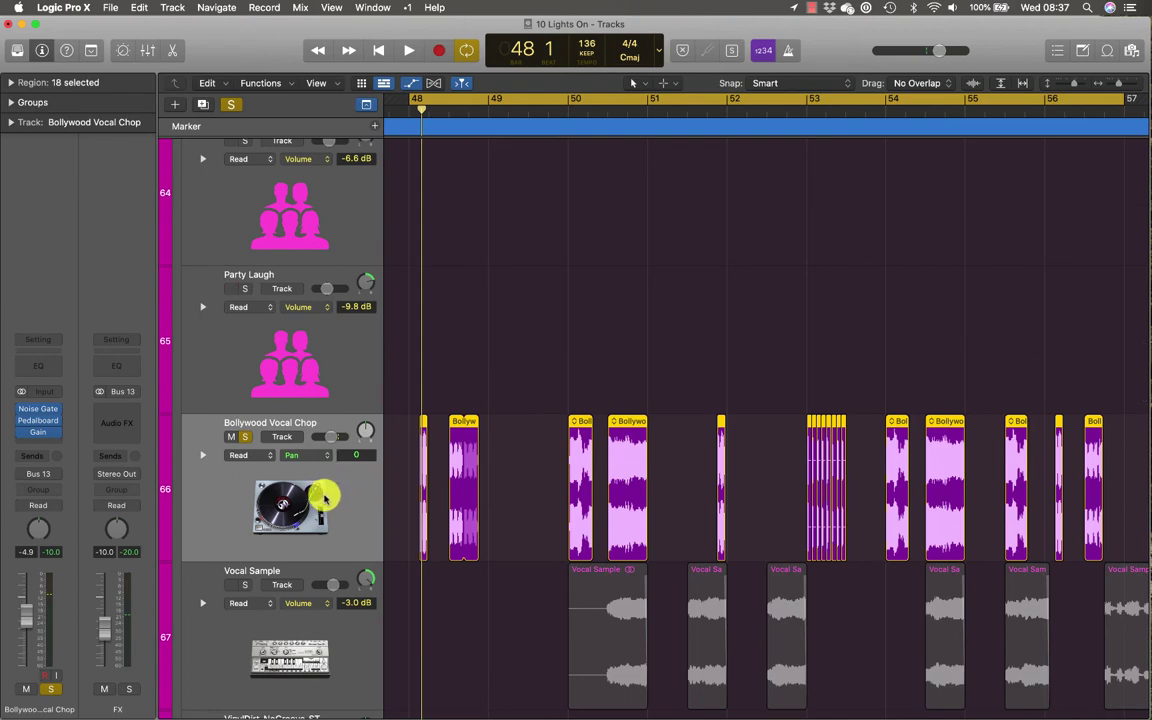
{"action": "key", "text": "super+Down"}
Deselect the regions, switch Bollywood Vocal Chop to track-level automation, and zoom to bars 48–50
{"action": "key", "text": "super+Right"}
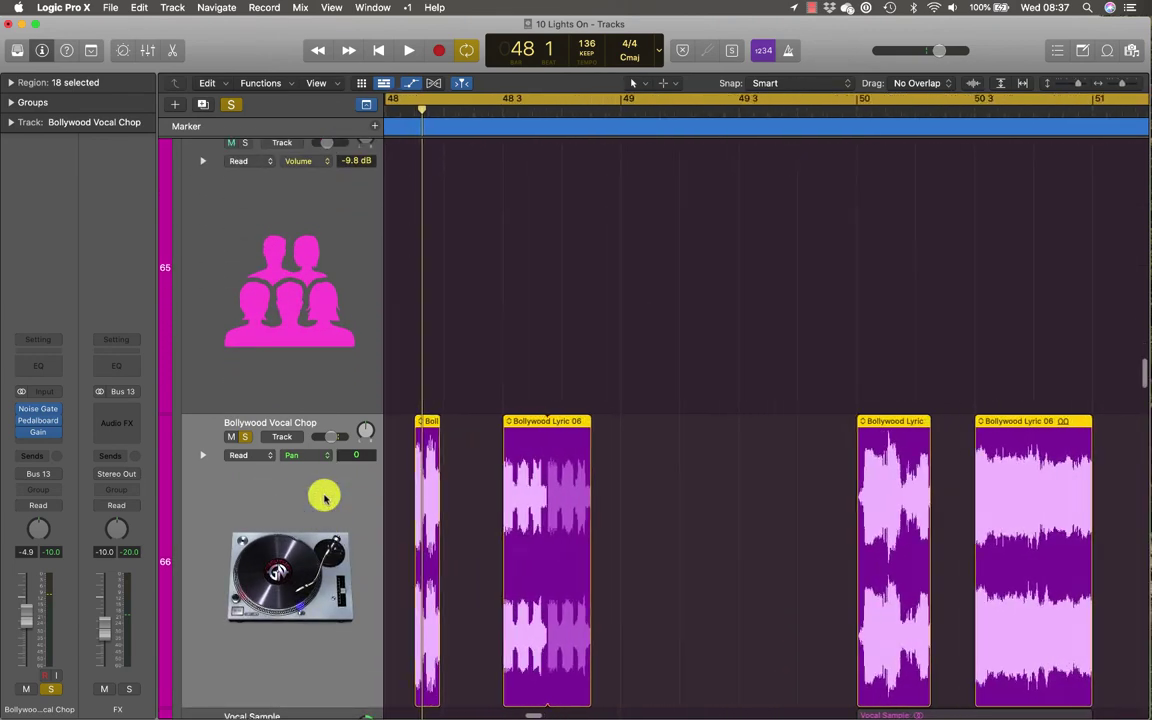
{"action": "key", "text": "super+Right"}
{"action": "key", "text": "super+Right"}
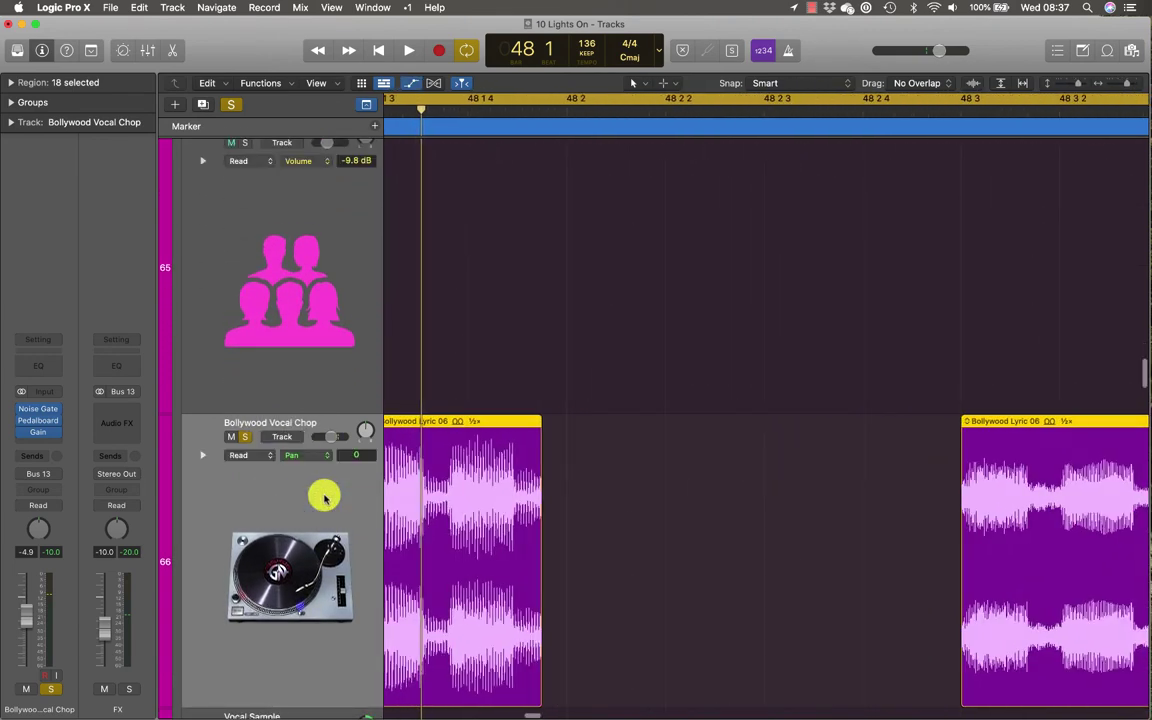
{"action": "scroll", "coordinate": [324, 500], "scroll_direction": "left", "scroll_amount": 5}
{"action": "left_click", "coordinate": [476, 483]}
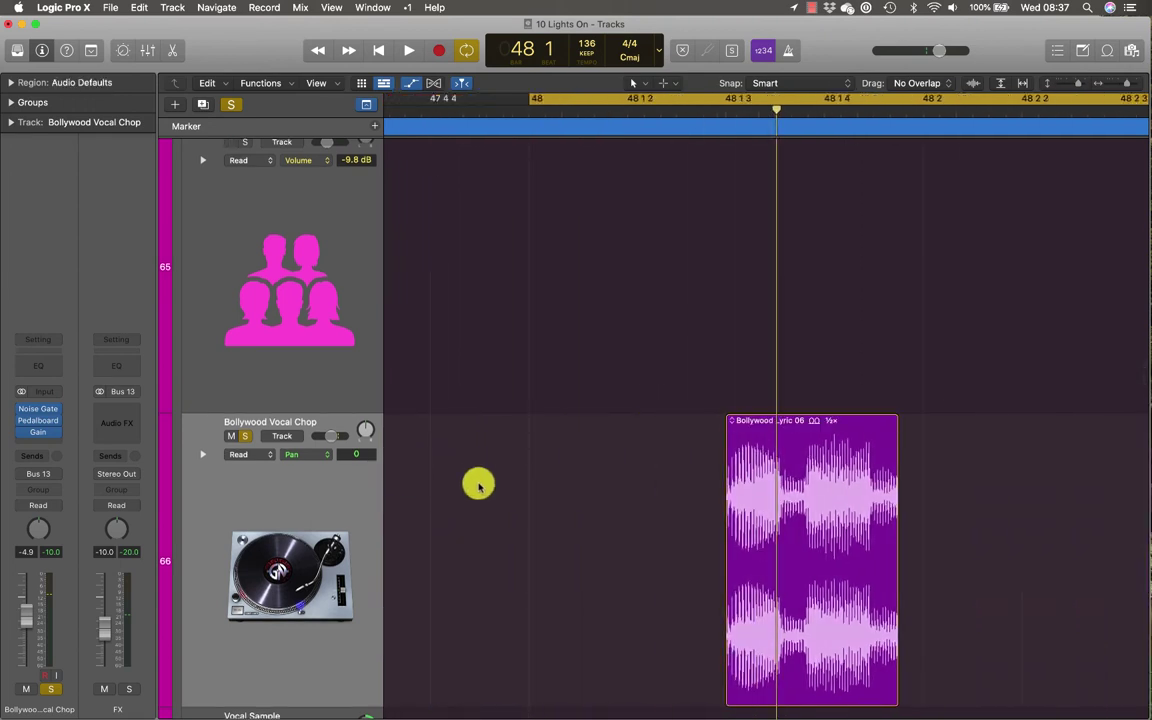
{"action": "left_click", "coordinate": [266, 438]}
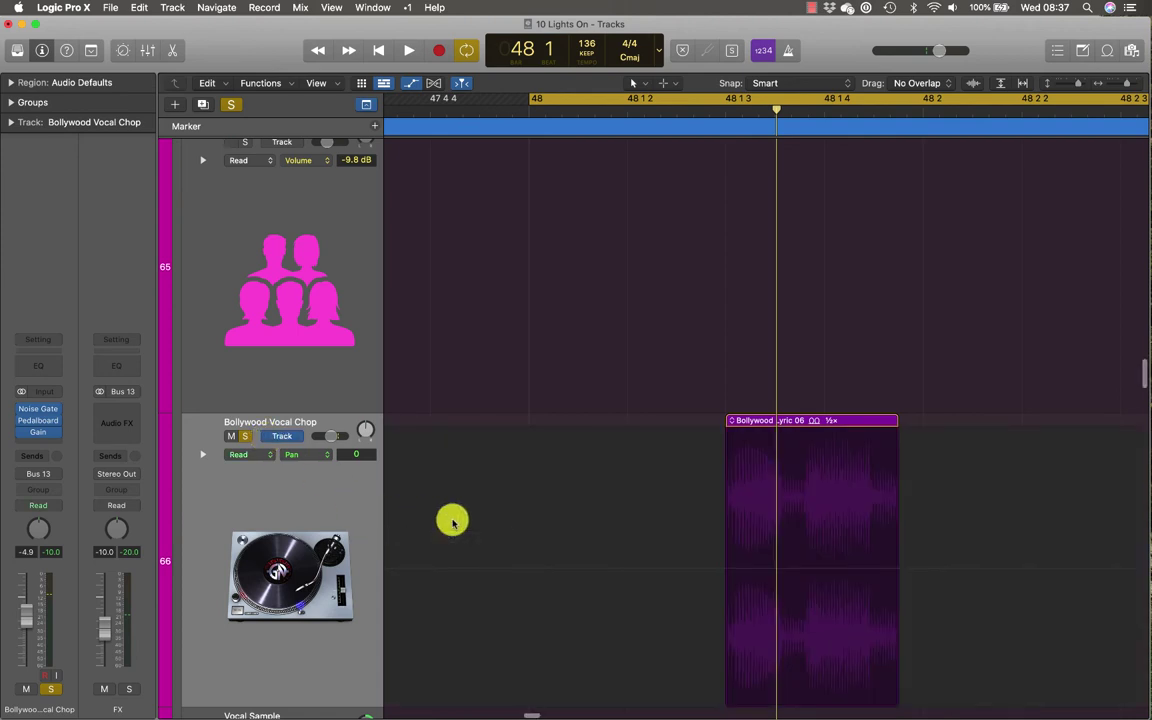
{"action": "key", "text": "super+Left"}
{"action": "key", "text": "super+Left"}
{"action": "key", "text": "super+Left"}
{"action": "key", "text": "super+Left"}
{"action": "key", "text": "super+Left"}
{"action": "key", "text": "super+Left"}
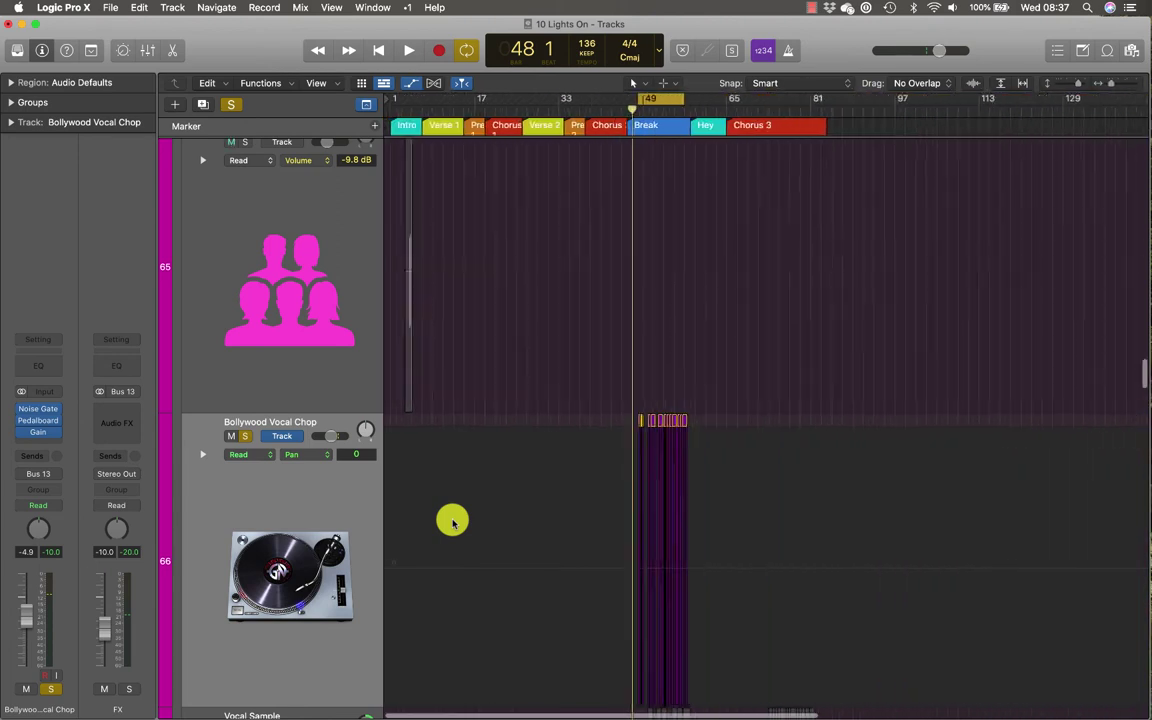
{"action": "key", "text": "super+Right"}
{"action": "key", "text": "super+Right"}
{"action": "key", "text": "super+Right"}
{"action": "key", "text": "super+Right"}
{"action": "key", "text": "super+Right"}
{"action": "key", "text": "super+Right"}
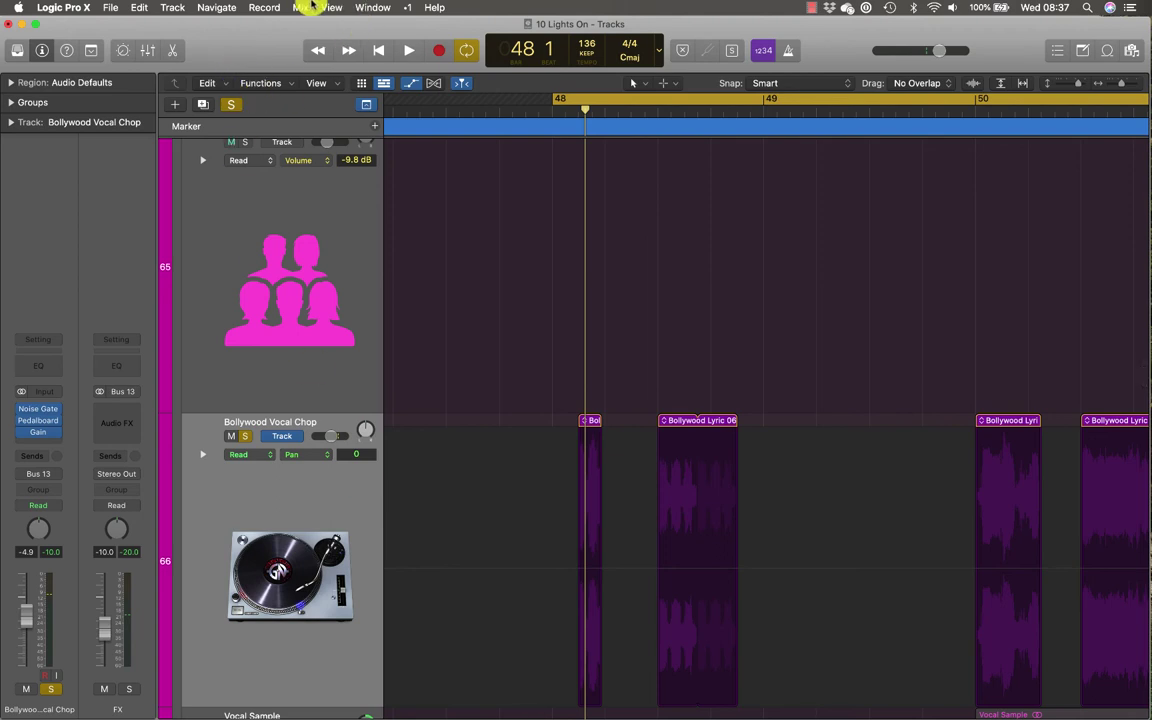
Check the Mix > Delete Automation submenu without choosing, then open the Read automation mode popup
{"action": "left_click", "coordinate": [301, 7]}
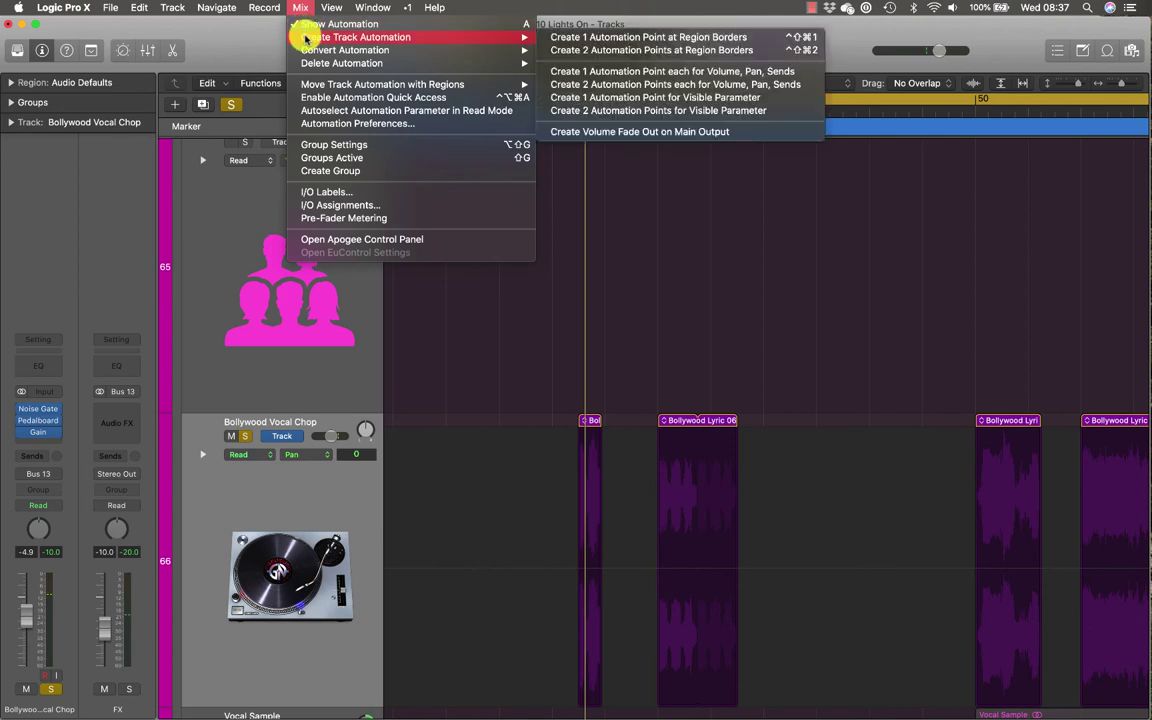
{"action": "mouse_move", "coordinate": [310, 64]}
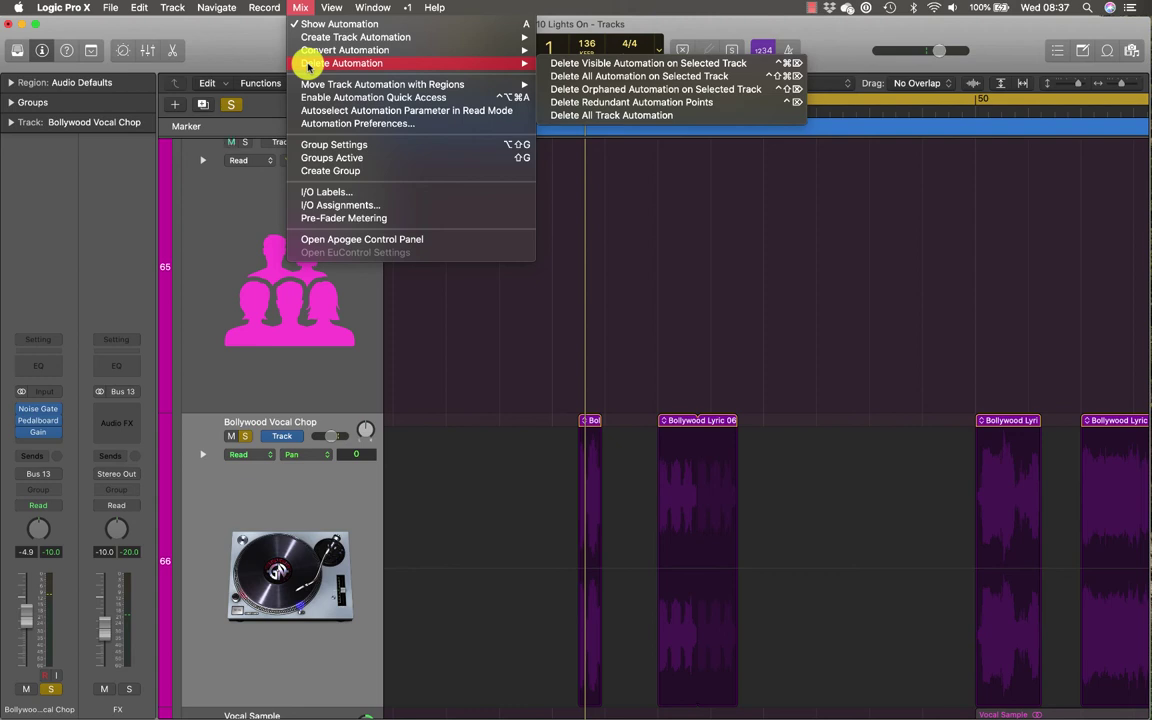
{"action": "left_click", "coordinate": [408, 418]}
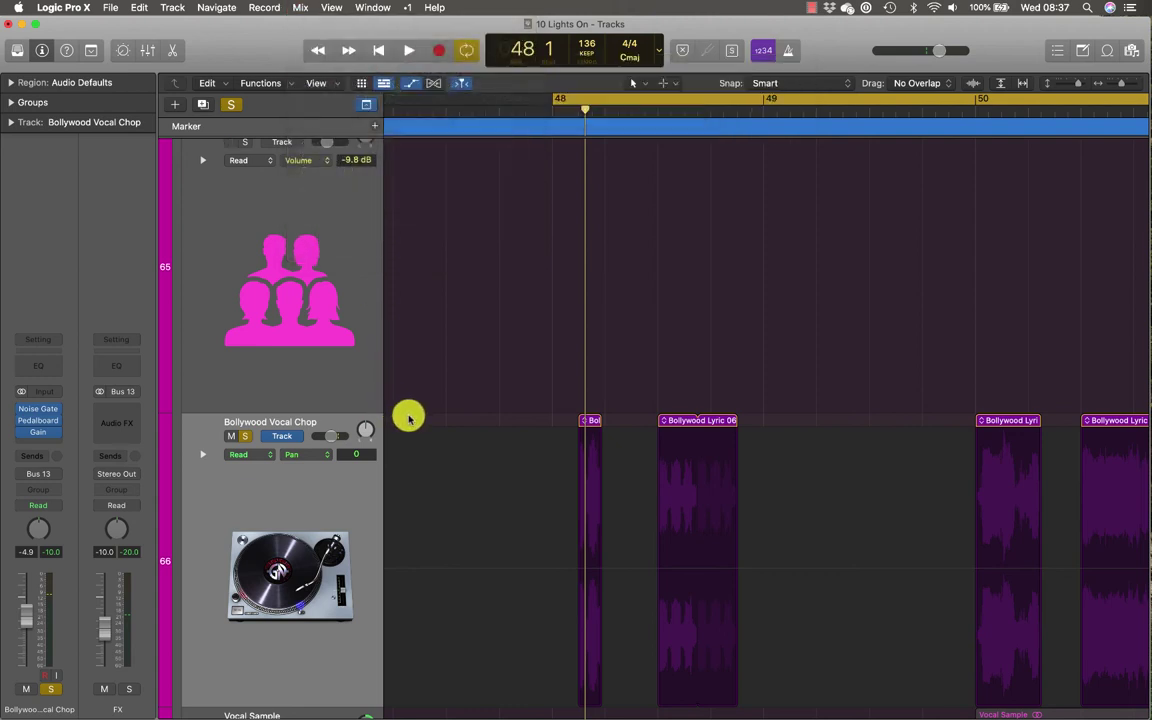
{"action": "left_click", "coordinate": [257, 457]}
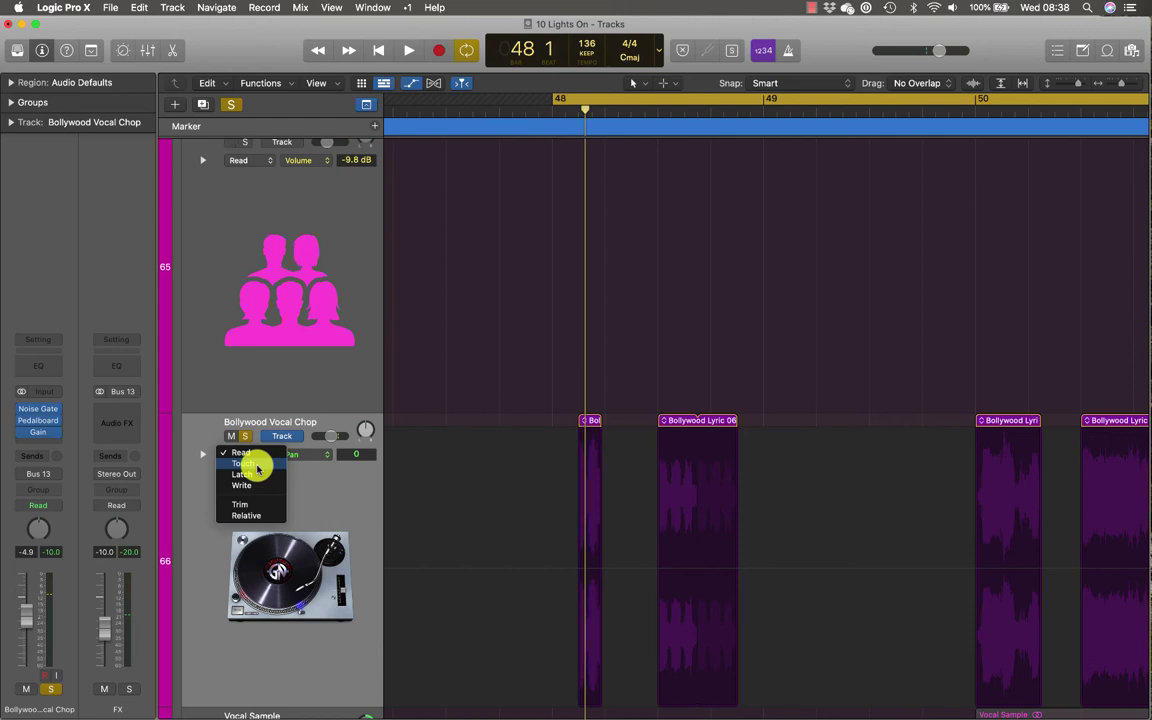
Switch Bollywood Vocal Chop's automation mode to Touch and start playback for writing pan
{"action": "left_click", "coordinate": [257, 468]}
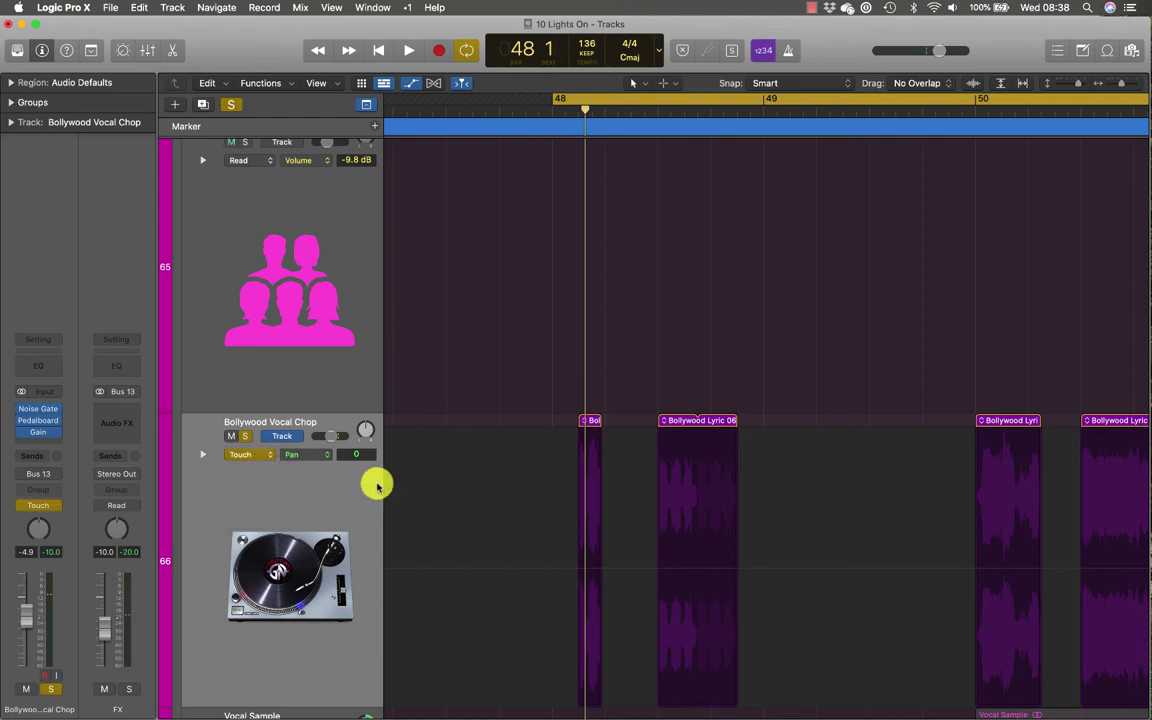
{"action": "scroll", "coordinate": [444, 468], "scroll_direction": "down", "scroll_amount": 2}
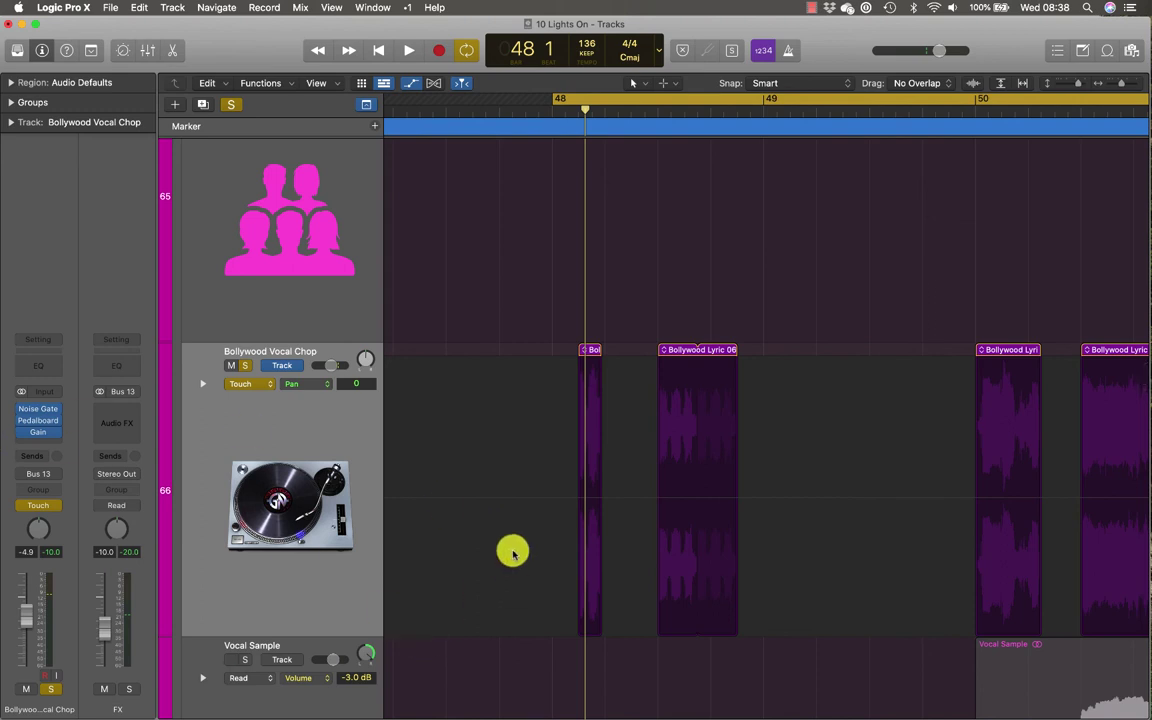
{"action": "scroll", "coordinate": [440, 545], "scroll_direction": "down", "scroll_amount": 3}
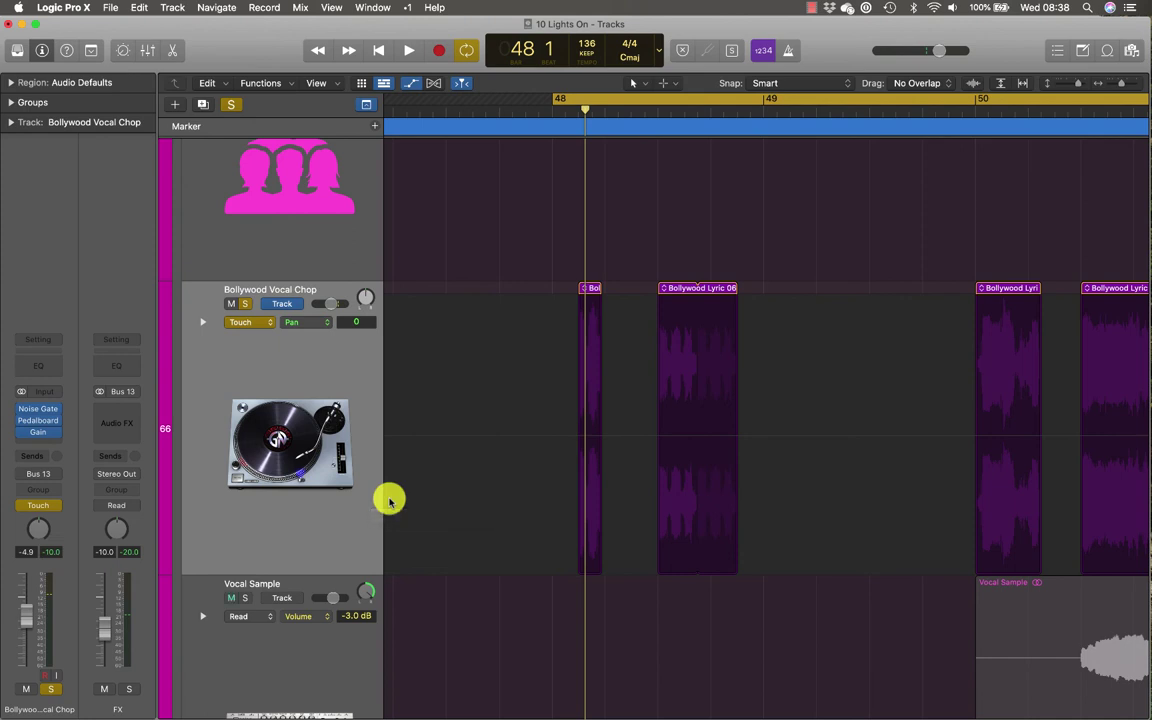
{"action": "key", "text": "space"}
Record pan sweeps swinging left and right from bar 48 to 57, then zoom out to bars 47–63
{"action": "left_click_drag", "start_coordinate": [38, 514], "coordinate": [36, 535]}
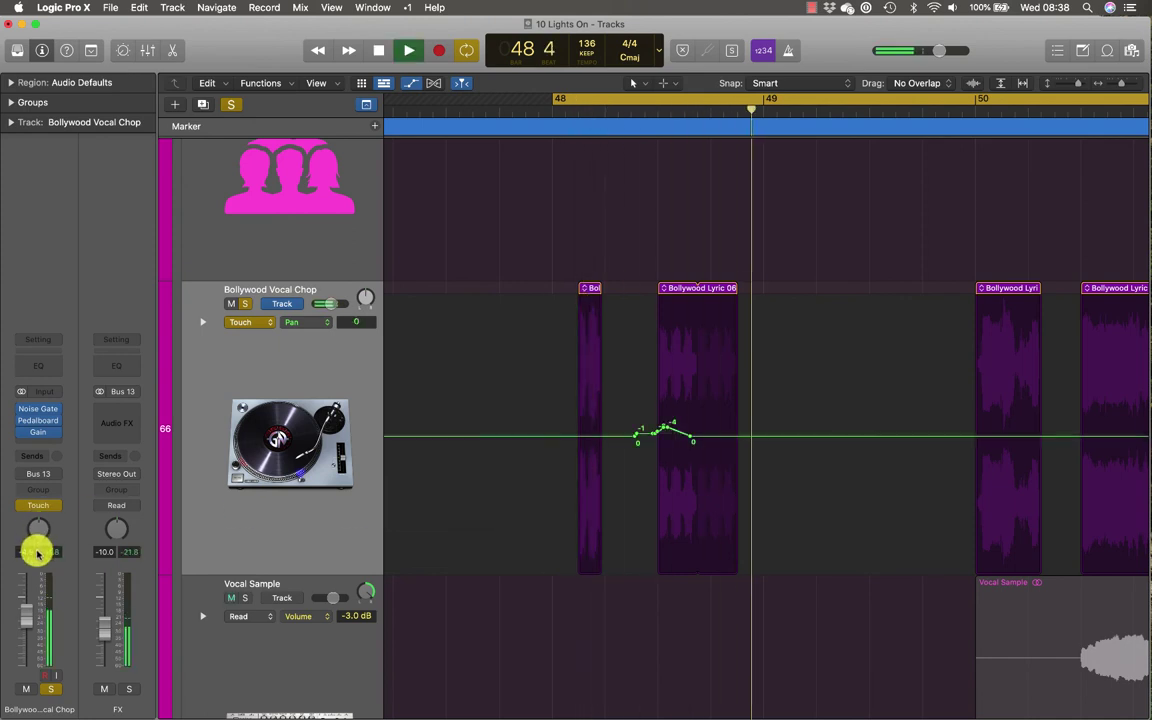
{"action": "key", "text": "space"}
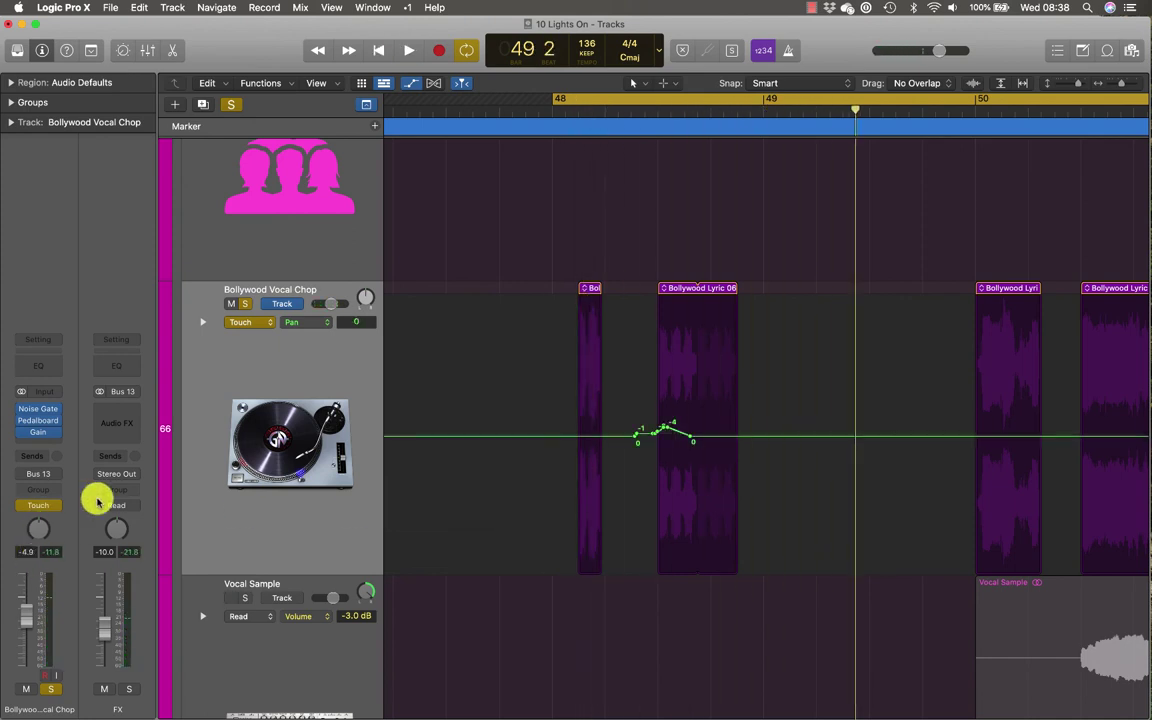
{"action": "key", "text": "space"}
{"action": "mouse_move", "coordinate": [38, 527]}
{"action": "left_mouse_down"}
{"action": "mouse_move", "coordinate": [38, 575]}
{"action": "mouse_move", "coordinate": [44, 470]}
{"action": "mouse_move", "coordinate": [33, 566]}
{"action": "mouse_move", "coordinate": [52, 463]}
{"action": "mouse_move", "coordinate": [33, 553]}
{"action": "mouse_move", "coordinate": [51, 471]}
{"action": "mouse_move", "coordinate": [57, 566]}
{"action": "mouse_move", "coordinate": [77, 432]}
{"action": "mouse_move", "coordinate": [51, 517]}
{"action": "mouse_move", "coordinate": [98, 468]}
{"action": "mouse_move", "coordinate": [82, 627]}
{"action": "mouse_move", "coordinate": [92, 621]}
{"action": "left_mouse_up"}
{"action": "key", "text": "space"}
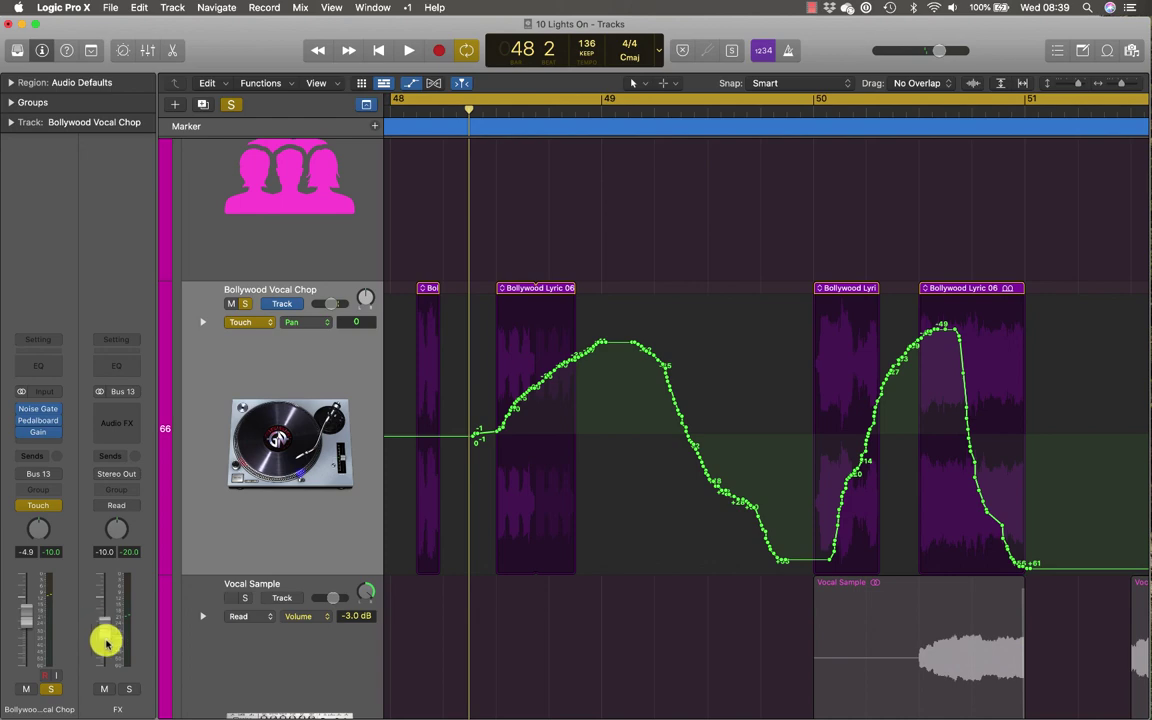
{"action": "key", "text": "super+Left"}
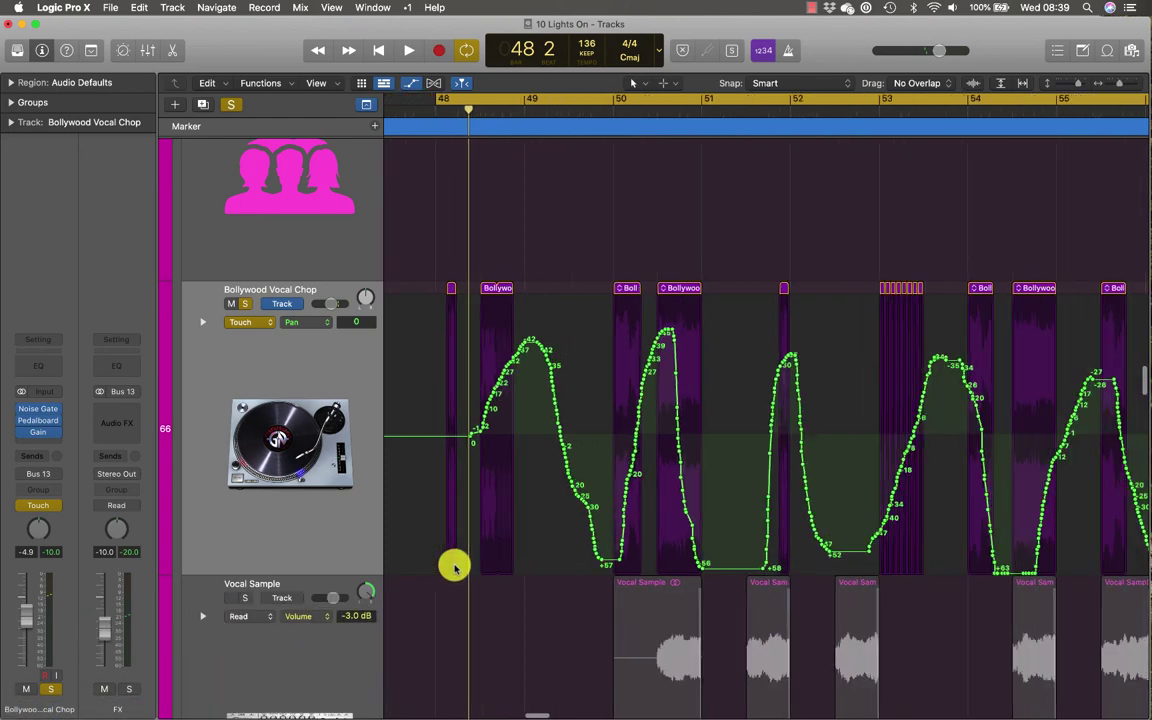
{"action": "key", "text": "super+Left"}
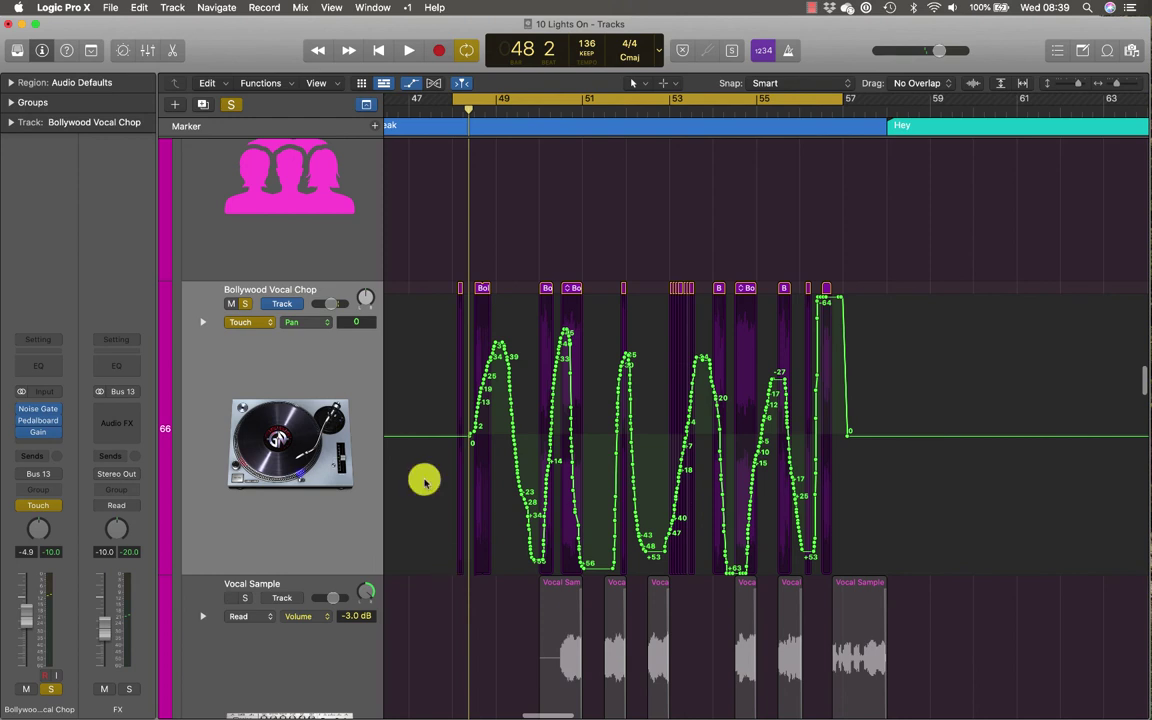
Delete the visible pan automation on Bollywood Vocal Chop and restart playback from bar 47
{"action": "left_click", "coordinate": [298, 7]}
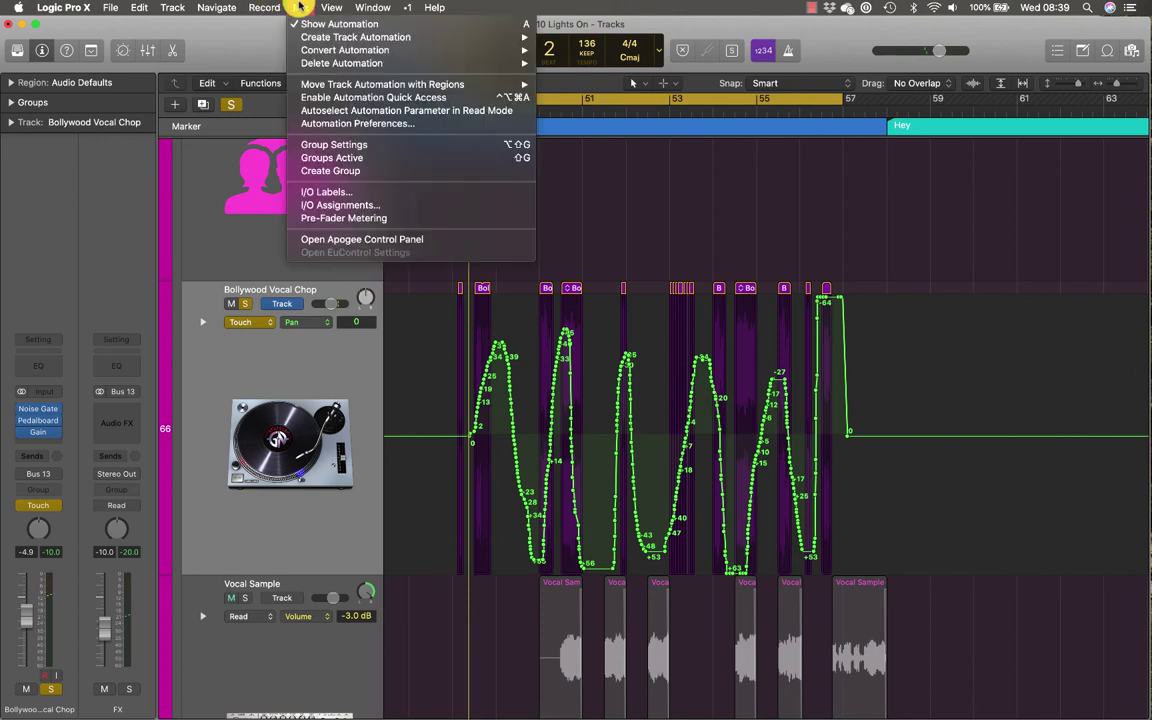
{"action": "mouse_move", "coordinate": [312, 64]}
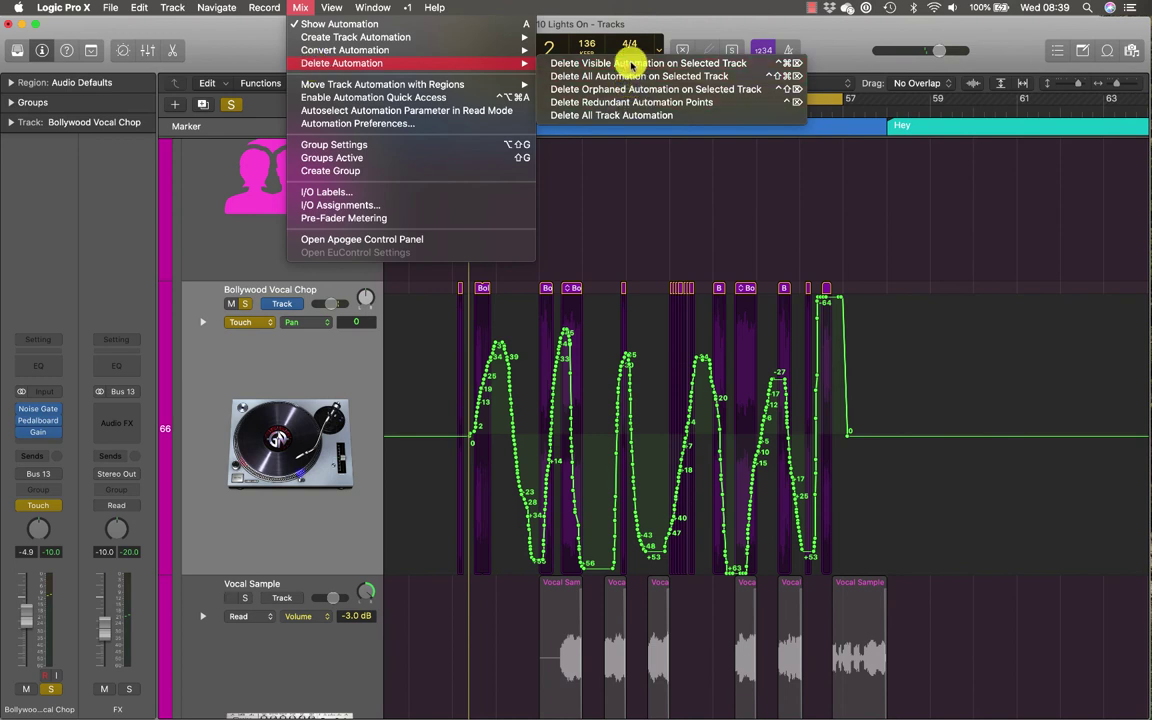
{"action": "left_click", "coordinate": [632, 76]}
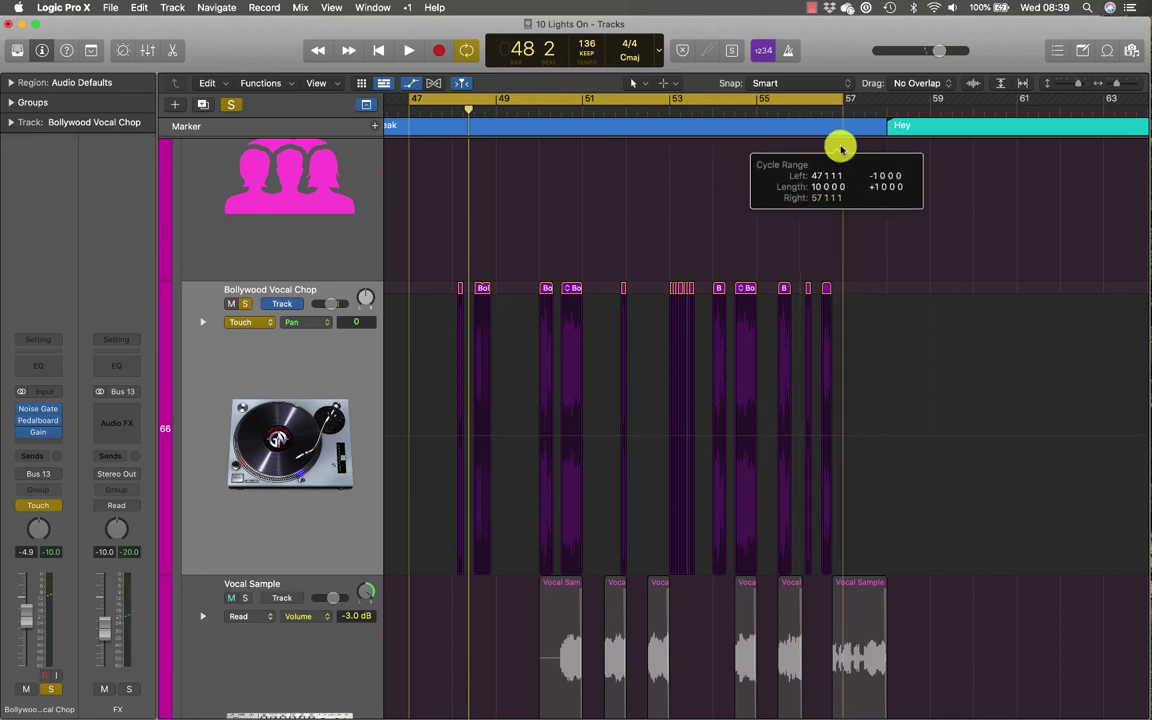
{"action": "left_click", "coordinate": [334, 437]}
{"action": "key", "text": "space"}
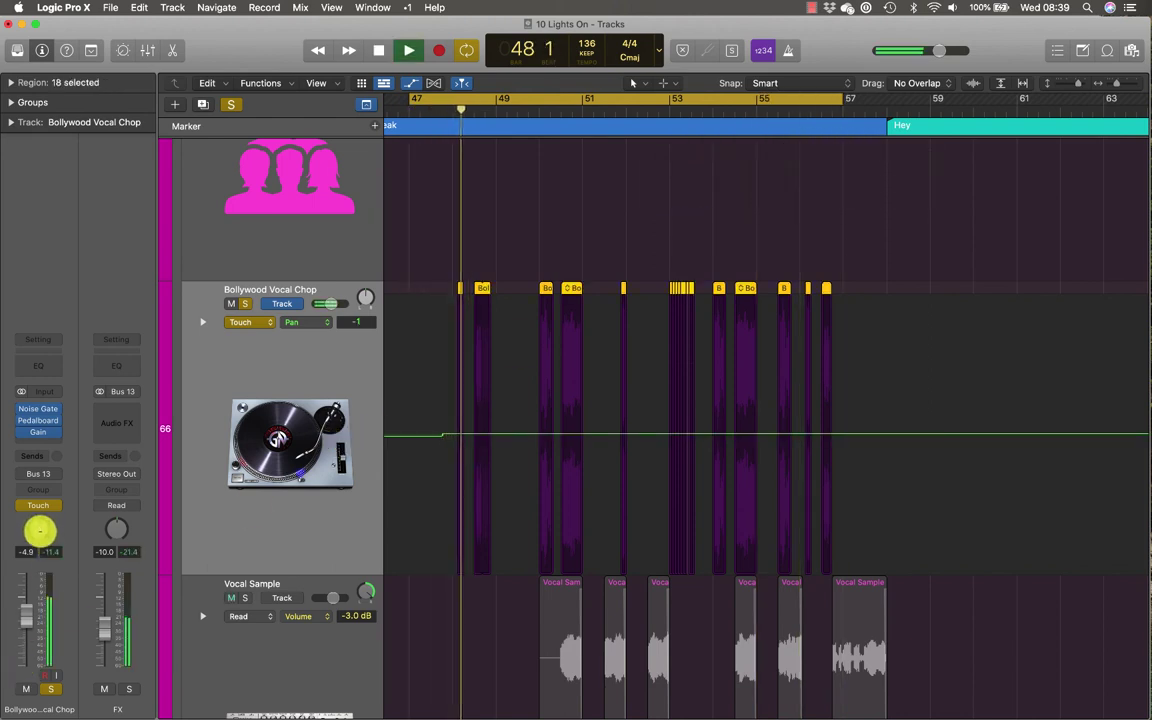
Re-record a pan sweep between -64 and +63, then switch the track to Read mode and play it back
{"action": "mouse_move", "coordinate": [40, 533]}
{"action": "left_mouse_down"}
{"action": "mouse_move", "coordinate": [22, 651]}
{"action": "mouse_move", "coordinate": [60, 414]}
{"action": "mouse_move", "coordinate": [62, 423]}
{"action": "mouse_move", "coordinate": [35, 608]}
{"action": "mouse_move", "coordinate": [35, 393]}
{"action": "mouse_move", "coordinate": [15, 451]}
{"action": "mouse_move", "coordinate": [13, 627]}
{"action": "mouse_move", "coordinate": [21, 532]}
{"action": "mouse_move", "coordinate": [46, 449]}
{"action": "mouse_move", "coordinate": [28, 513]}
{"action": "mouse_move", "coordinate": [26, 644]}
{"action": "mouse_move", "coordinate": [33, 553]}
{"action": "mouse_move", "coordinate": [40, 521]}
{"action": "mouse_move", "coordinate": [45, 551]}
{"action": "mouse_move", "coordinate": [50, 511]}
{"action": "mouse_move", "coordinate": [44, 558]}
{"action": "left_mouse_up"}
{"action": "key", "text": "space"}
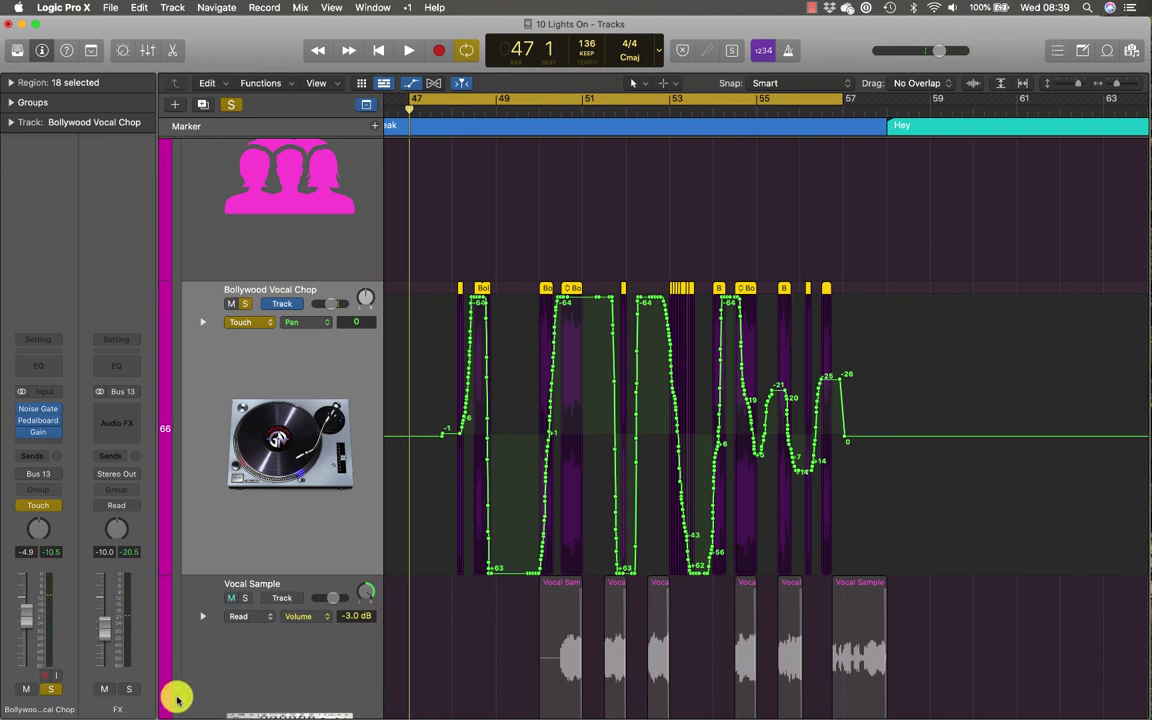
{"action": "left_click", "coordinate": [252, 321]}
{"action": "left_click", "coordinate": [262, 314]}
{"action": "key", "text": "space"}
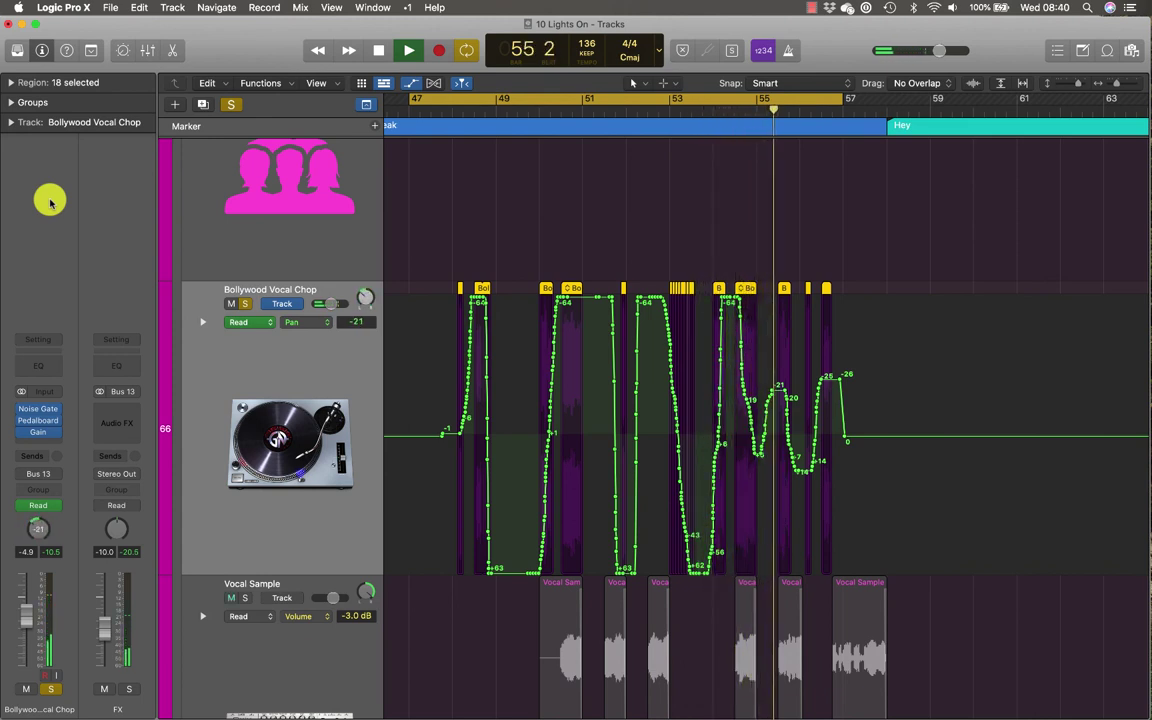
Turn off solo on Bollywood Vocal Chop and replay the section with the full mix
{"action": "key", "text": "space"}
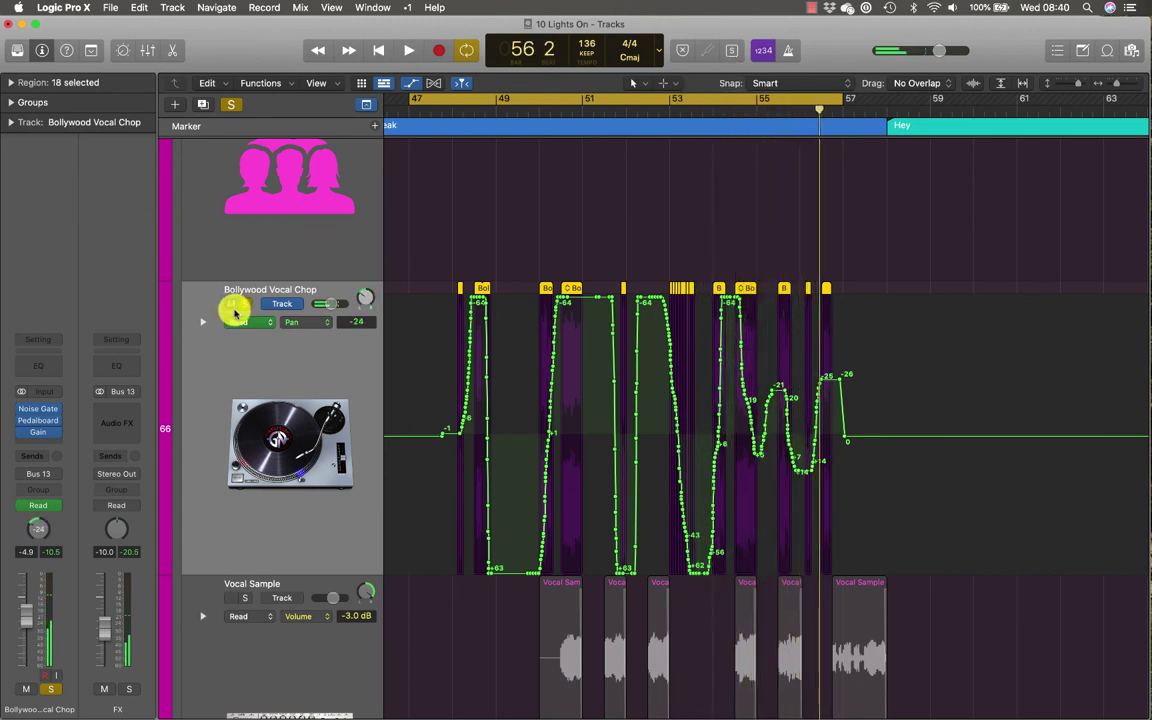
{"action": "left_click", "coordinate": [245, 304]}
{"action": "key", "text": "space"}
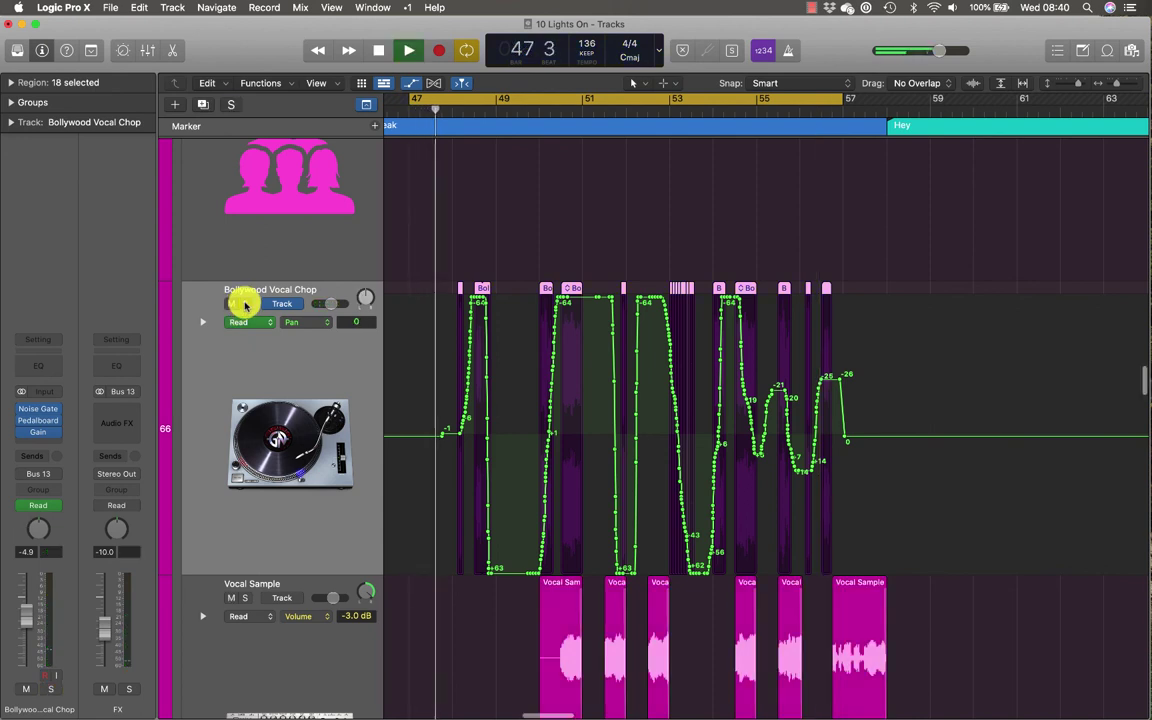